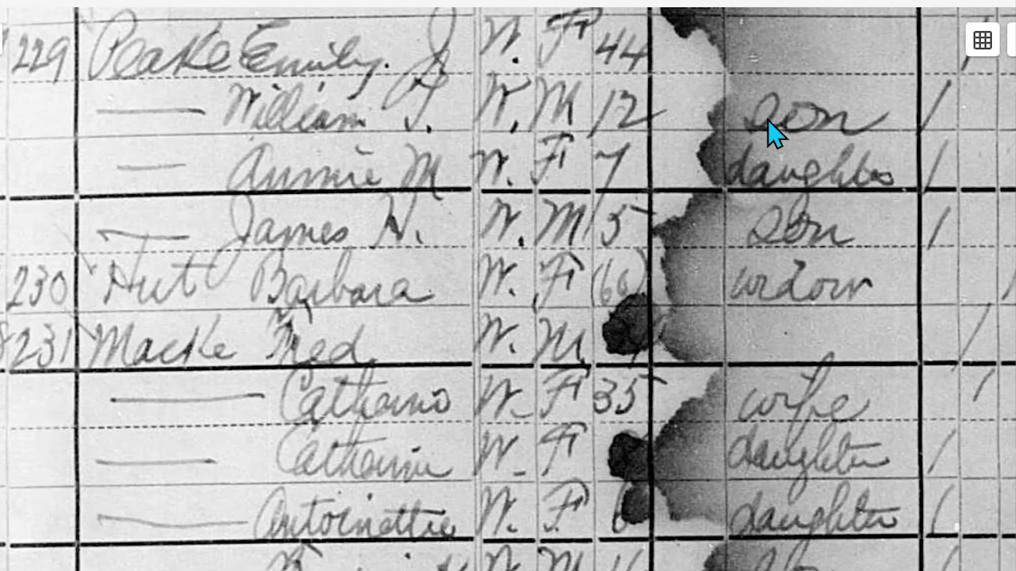
# Step: Pan across the 1880 census image to examine it
pyautogui.moveTo(768, 121); pyautogui.dragTo(356, 140)
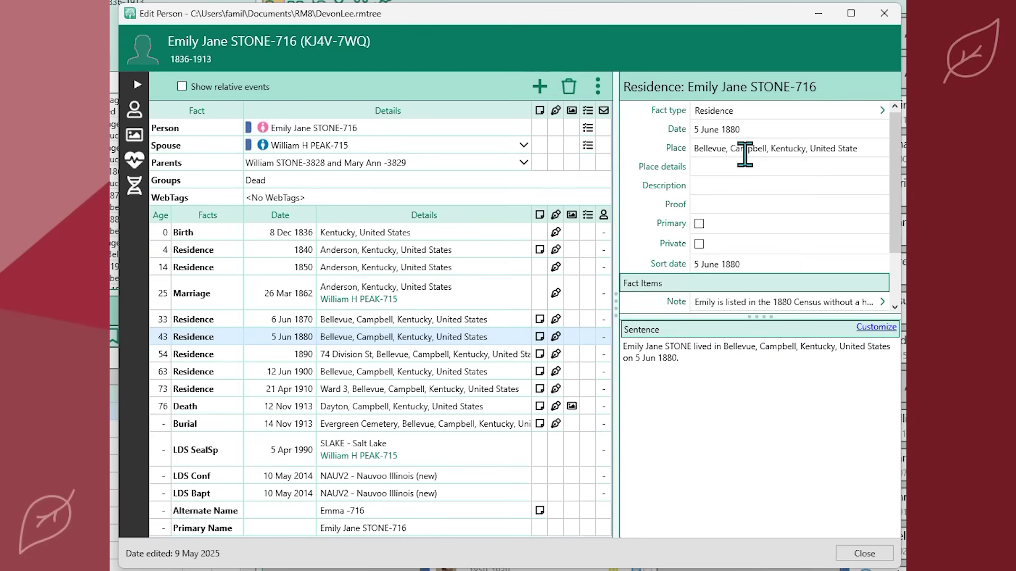
pyautogui.click(745, 129)
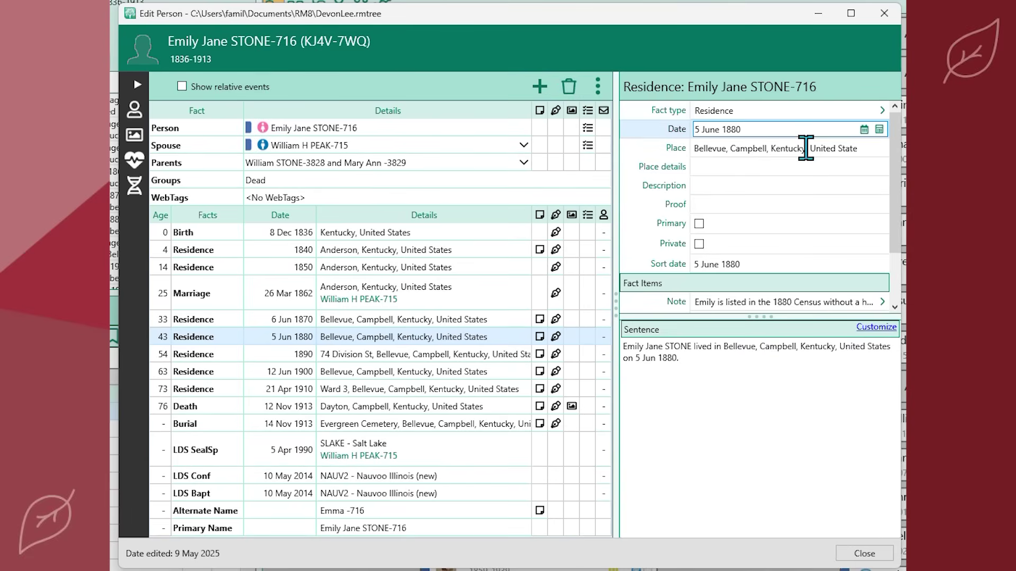
pyautogui.press('Tab')
pyautogui.moveTo(894, 220); pyautogui.dragTo(896, 278)
pyautogui.click(812, 234)
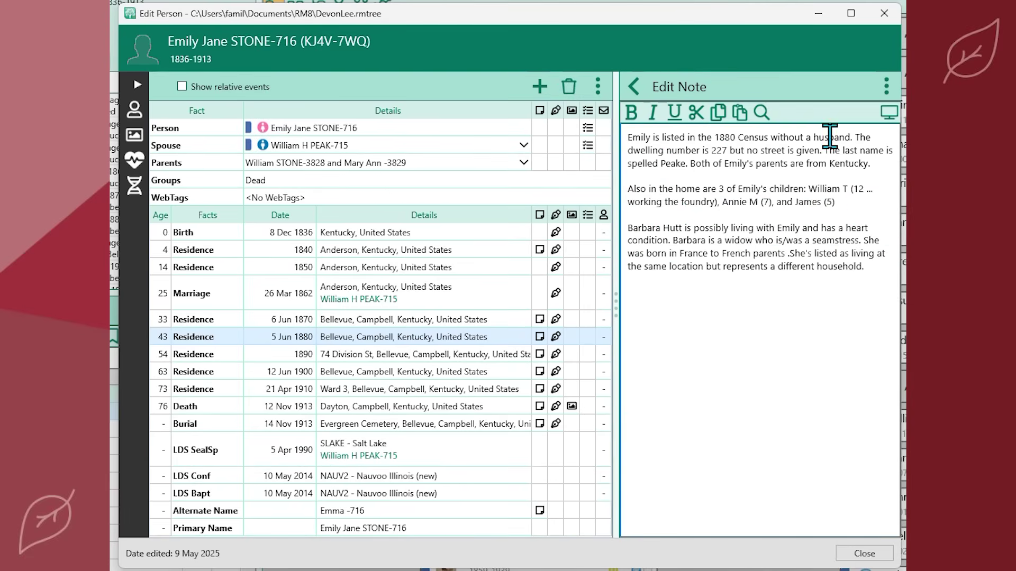
pyautogui.click(633, 87)
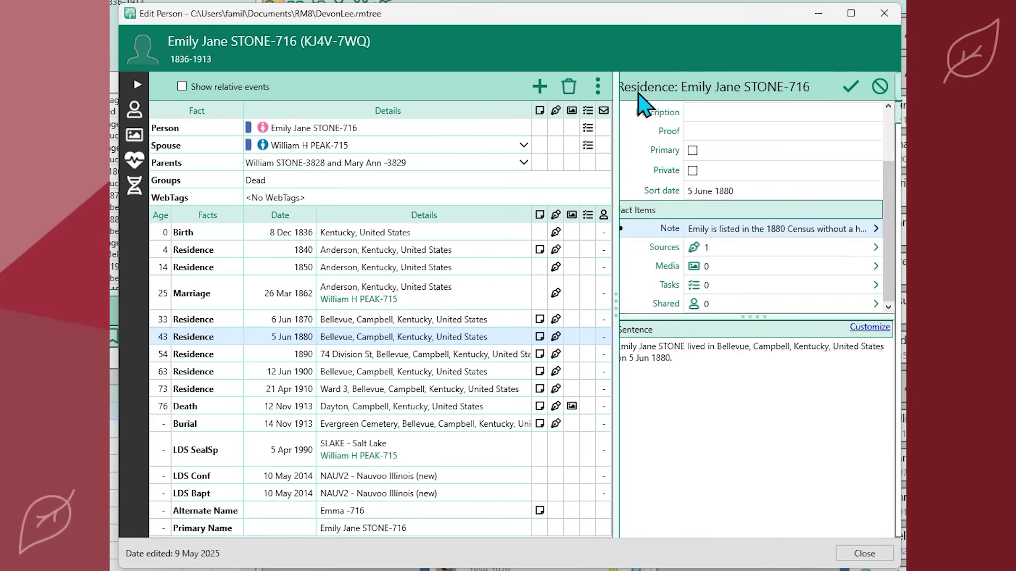
pyautogui.click(834, 248)
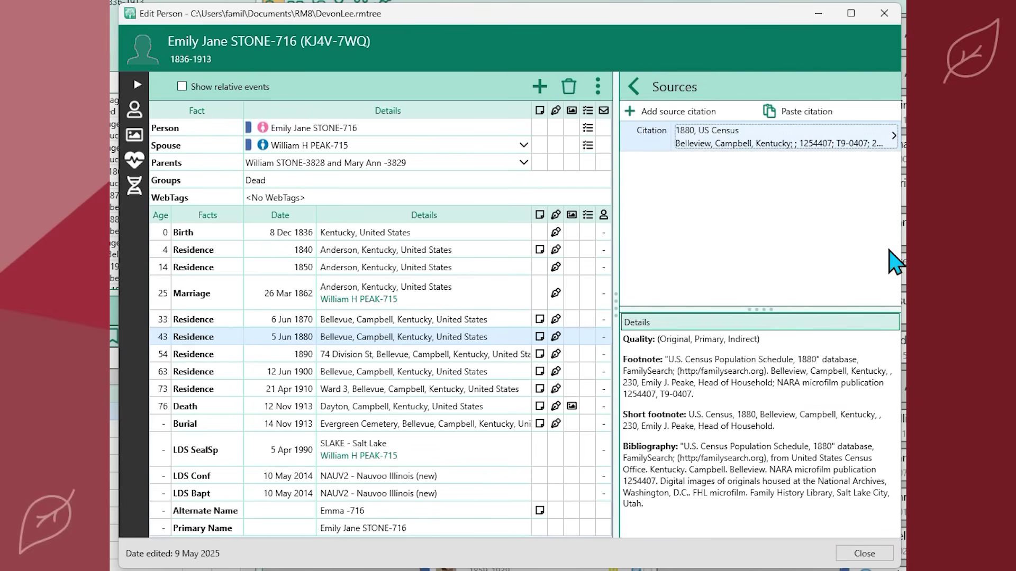
pyautogui.click(635, 85)
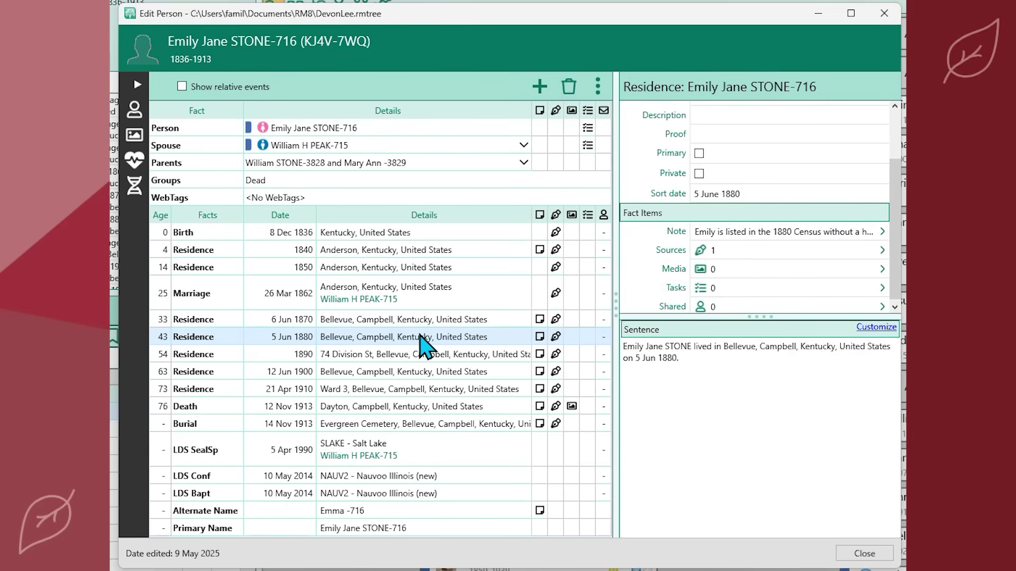
# Step: Copy Emily's 5 June 1880 Residence fact to her PEAK children, marking Annie M and William Talbot
pyautogui.click(598, 86)
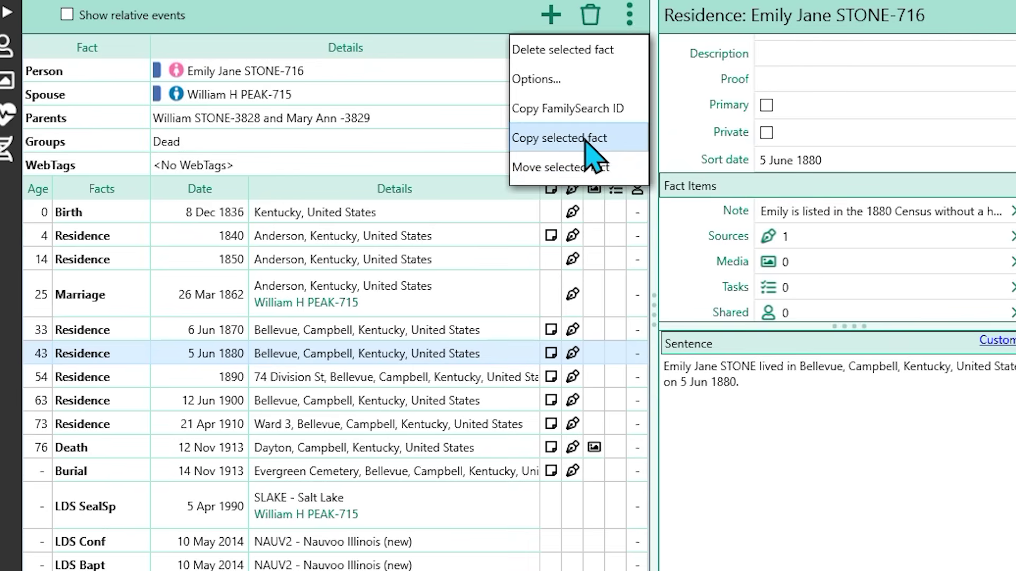
pyautogui.click(586, 139)
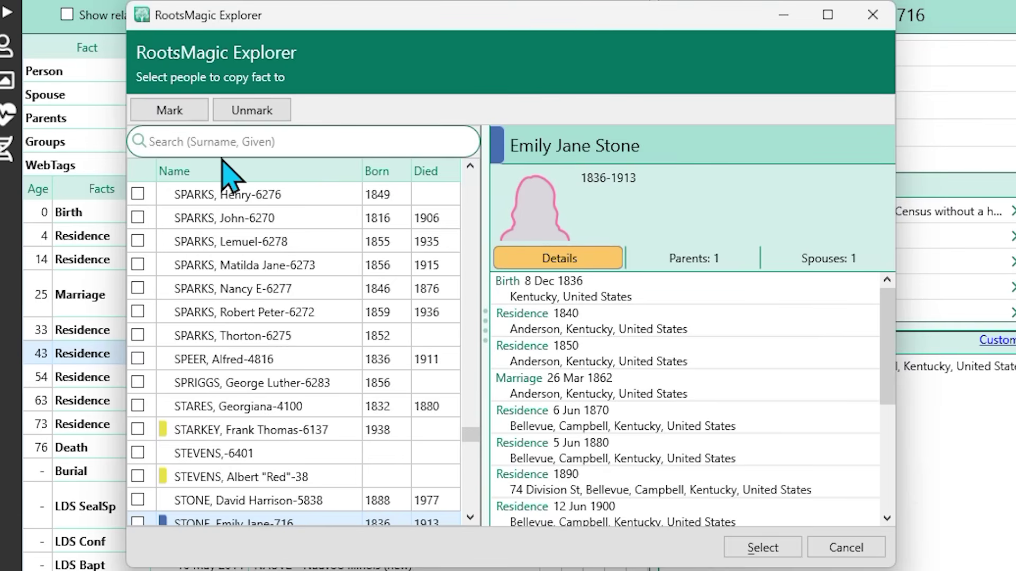
pyautogui.write('t')
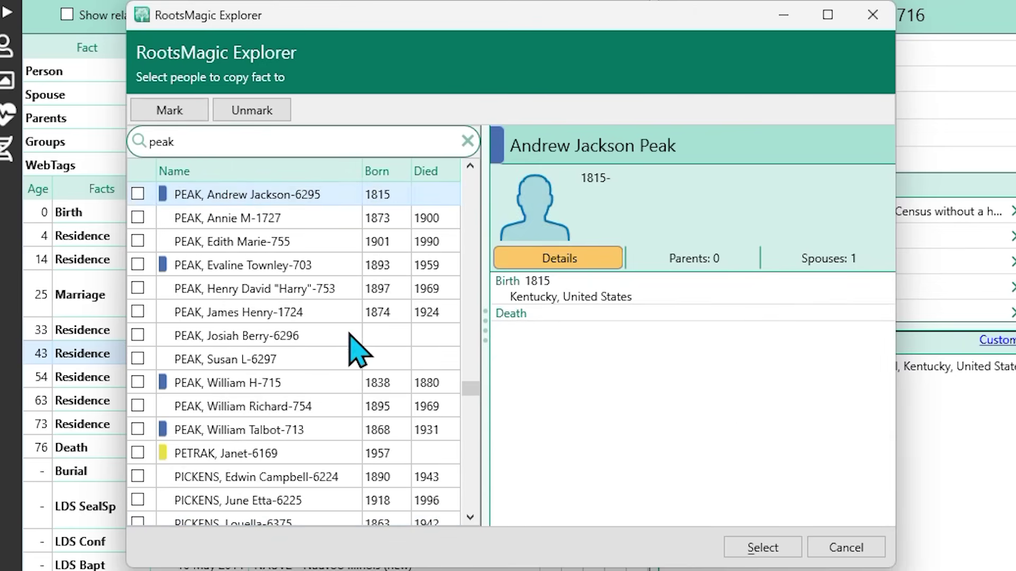
pyautogui.click(138, 218)
pyautogui.click(138, 429)
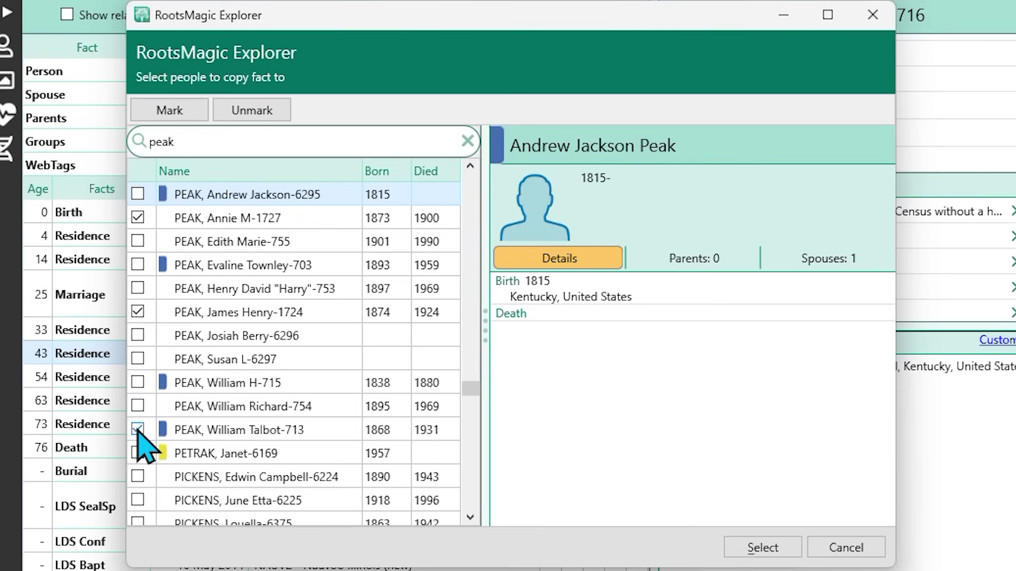
pyautogui.click(753, 548)
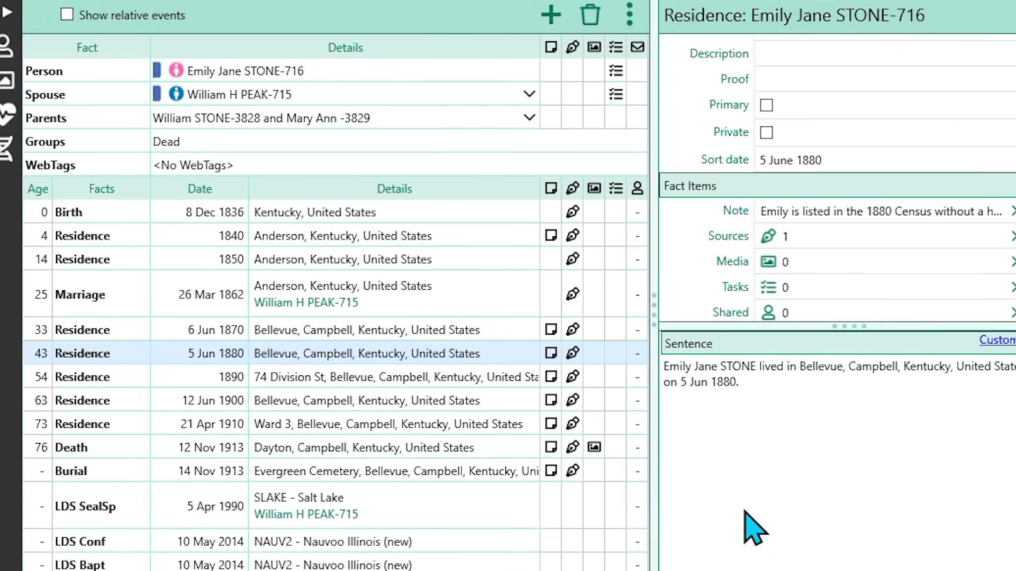
# Step: Verify the copied 5 June 1880 Residence fact on William Talbot, Annie M and James Henry PEAK
pyautogui.click(426, 353)
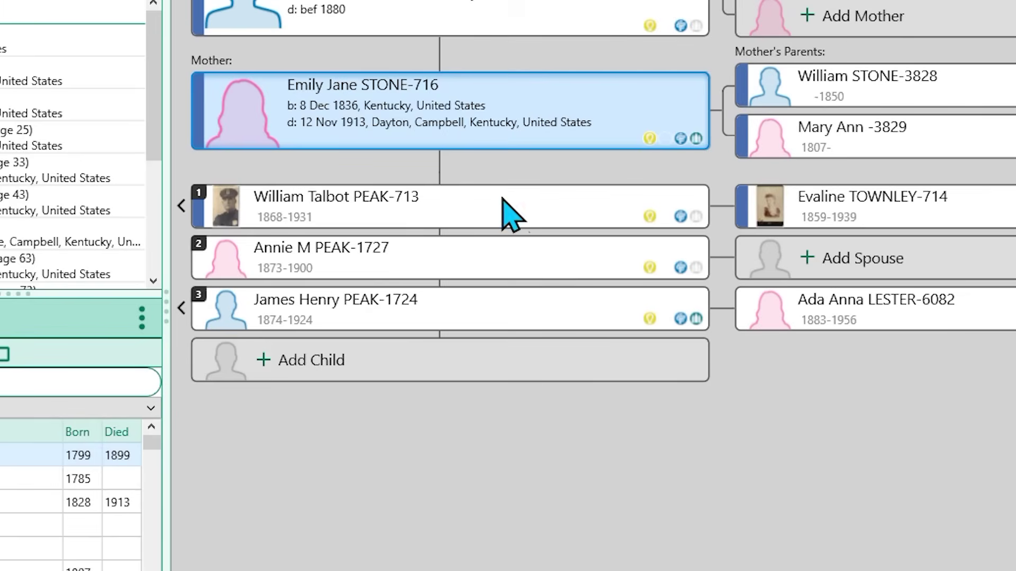
pyautogui.click(503, 202)
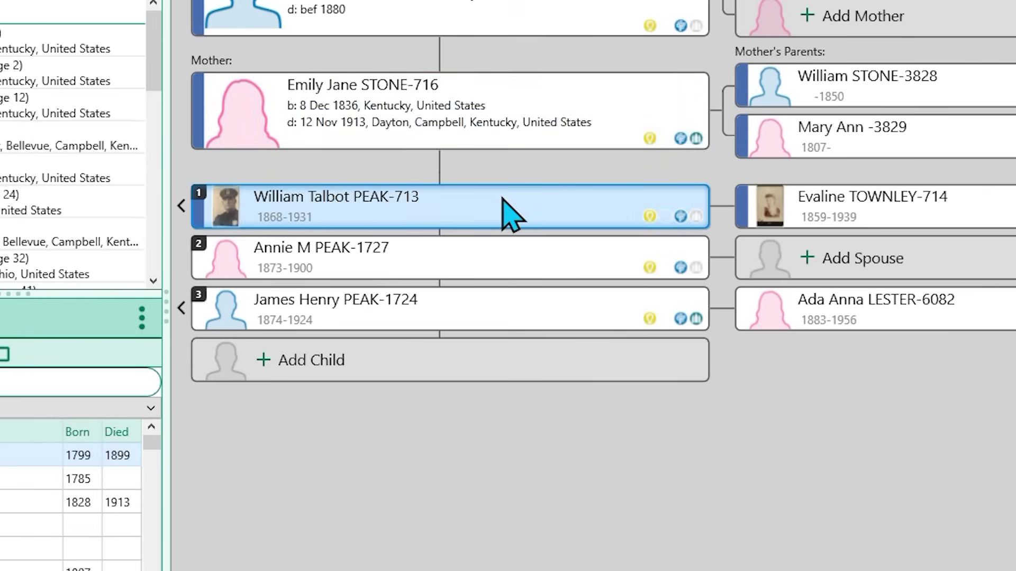
pyautogui.doubleClick(503, 201)
pyautogui.click(418, 286)
pyautogui.doubleClick(482, 272)
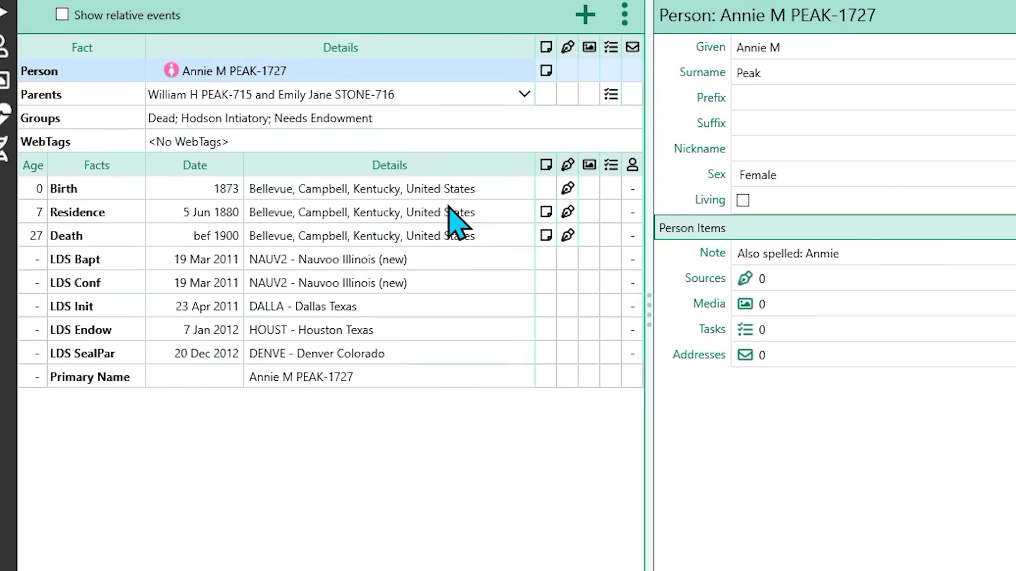
pyautogui.click(442, 215)
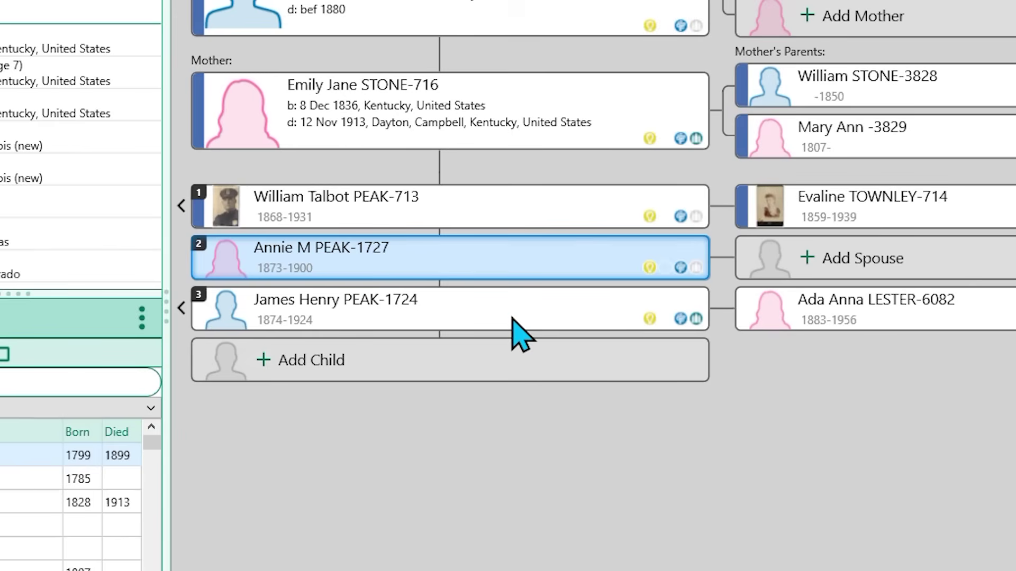
pyautogui.doubleClick(513, 317)
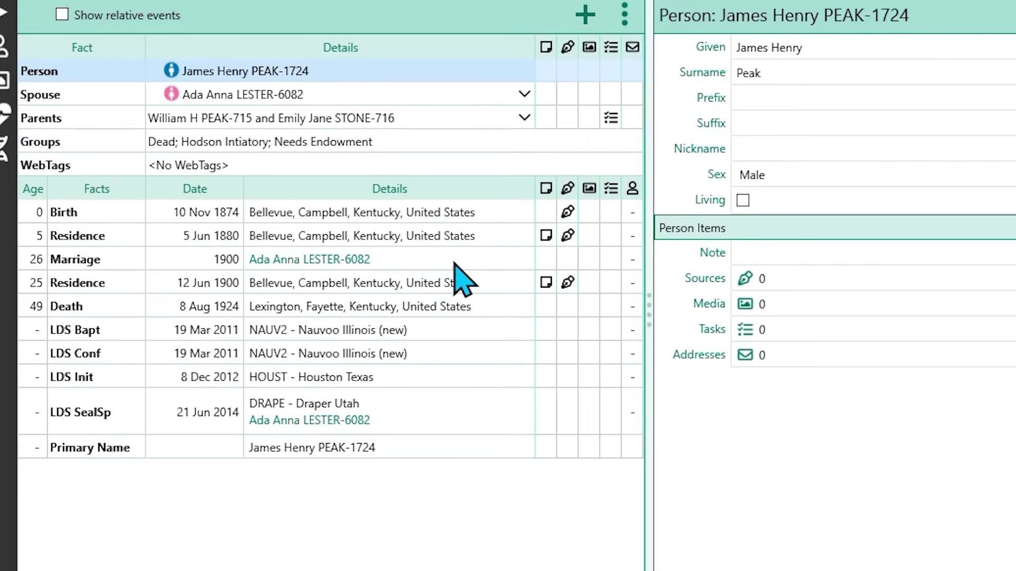
pyautogui.click(410, 236)
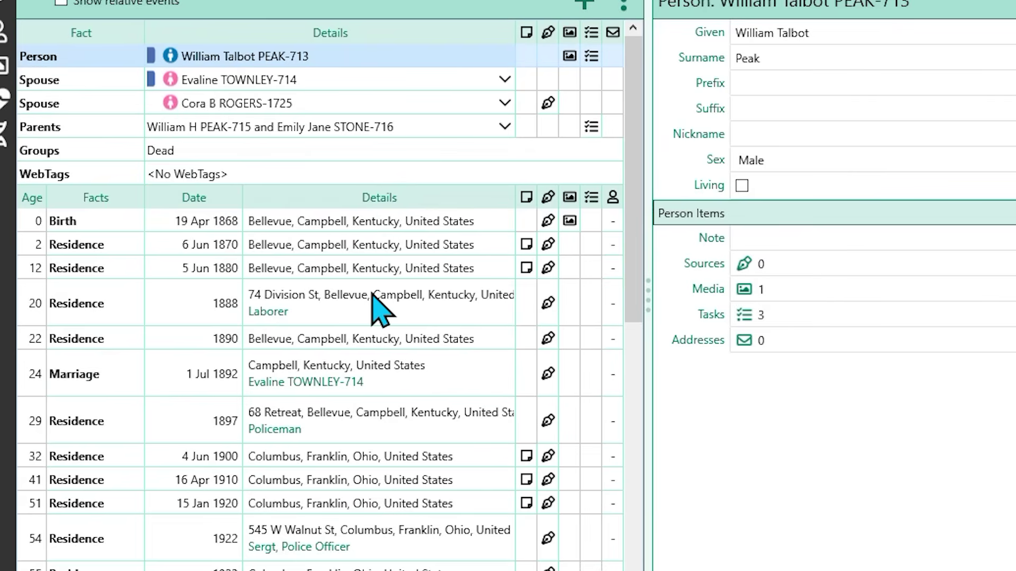
# Step: In William Talbot's 1880 Residence note, replace 'Emily' with 'Richard' and reword 'without'
pyautogui.click(402, 270)
pyautogui.click(1010, 294)
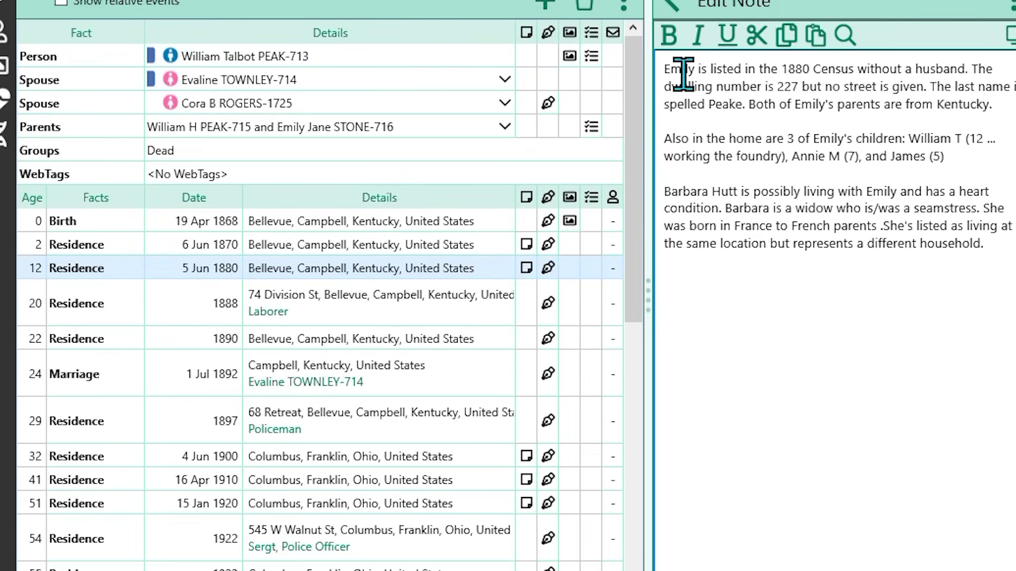
pyautogui.doubleClick(683, 71)
pyautogui.write('Richard')
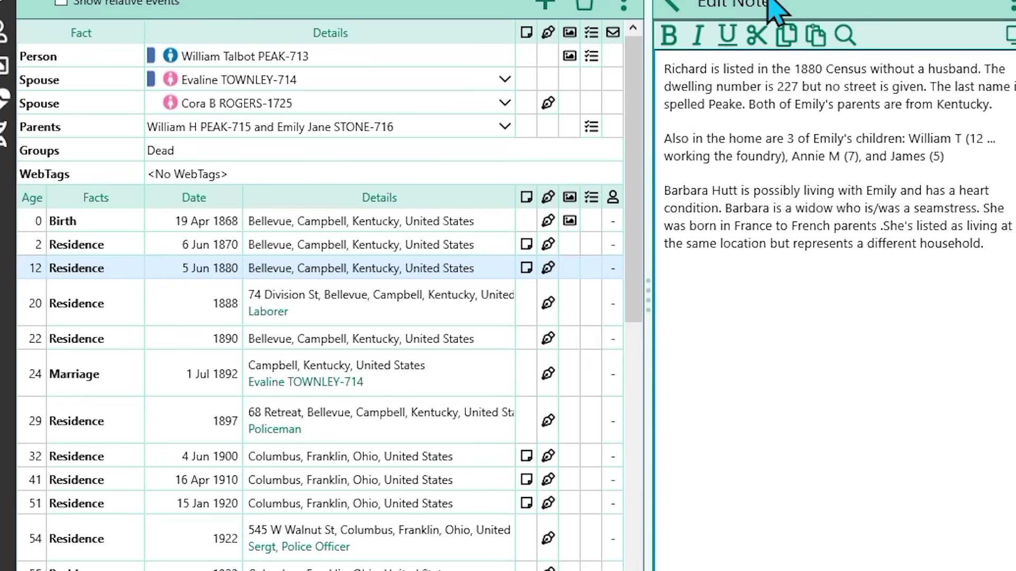
pyautogui.doubleClick(881, 69)
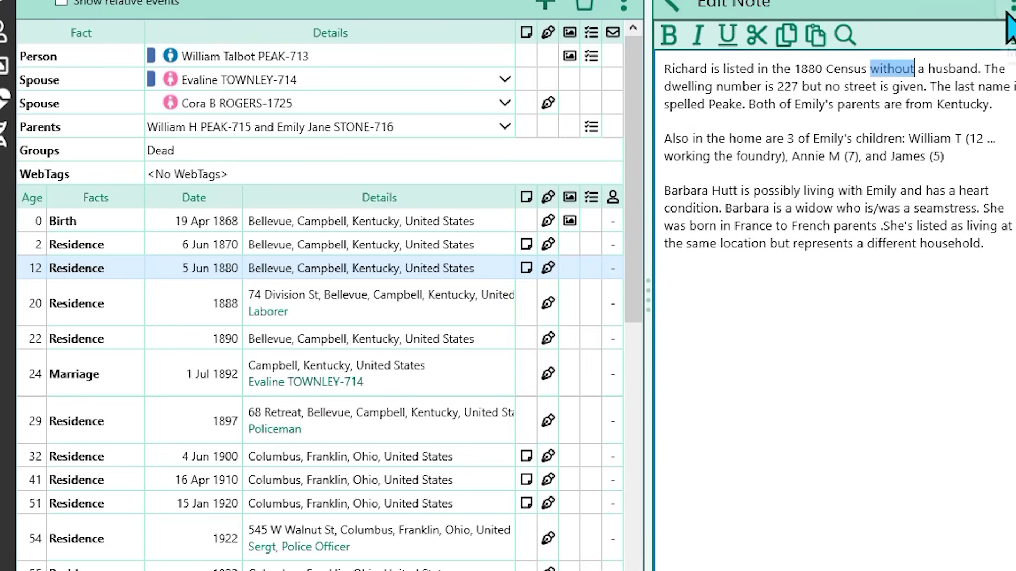
pyautogui.write('with')
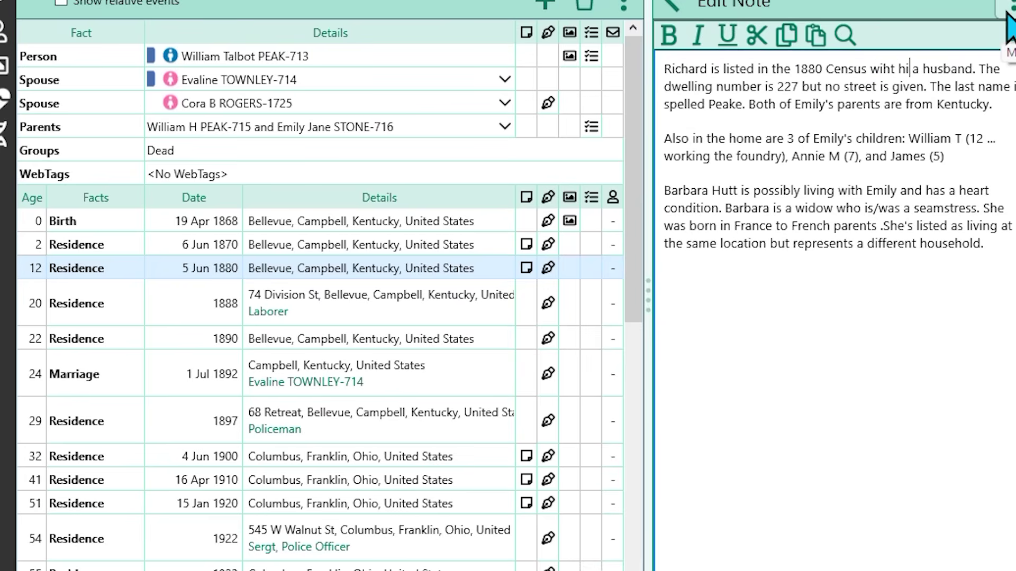
pyautogui.write('is')
pyautogui.press('BackSpace')
pyautogui.press('BackSpace')
pyautogui.press('BackSpace')
pyautogui.press('BackSpace')
pyautogui.write('his wi')
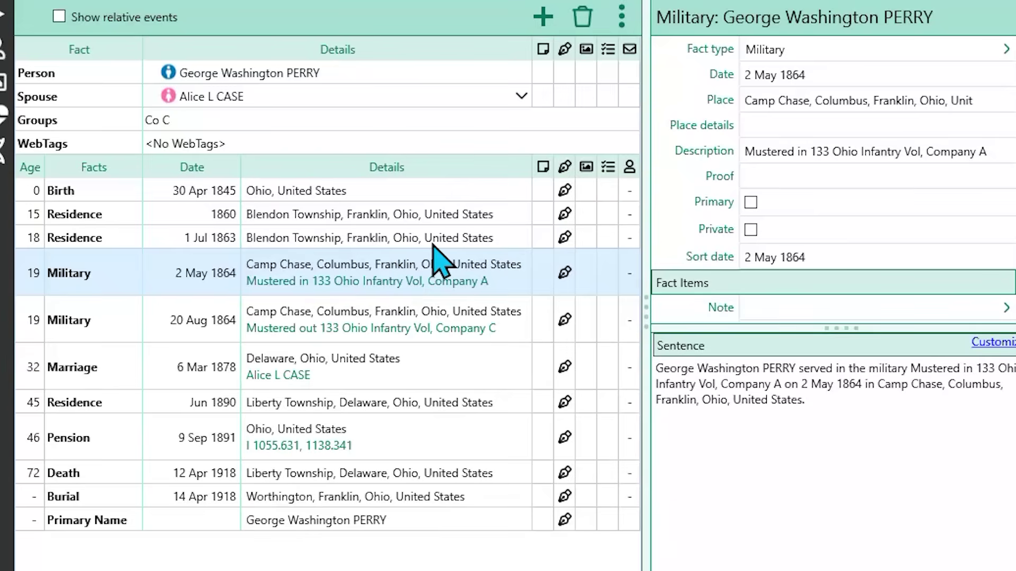
# Step: Copy the 2 May 1864 Mustered-in Military fact onto George Washington PERRY and select 'Mustered' in the copy
pyautogui.click(623, 21)
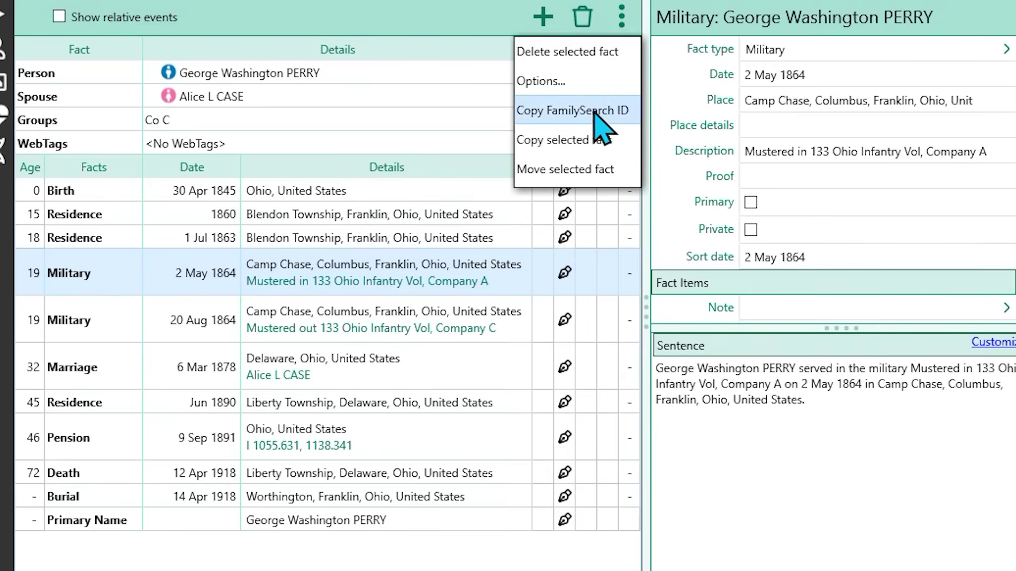
pyautogui.click(595, 140)
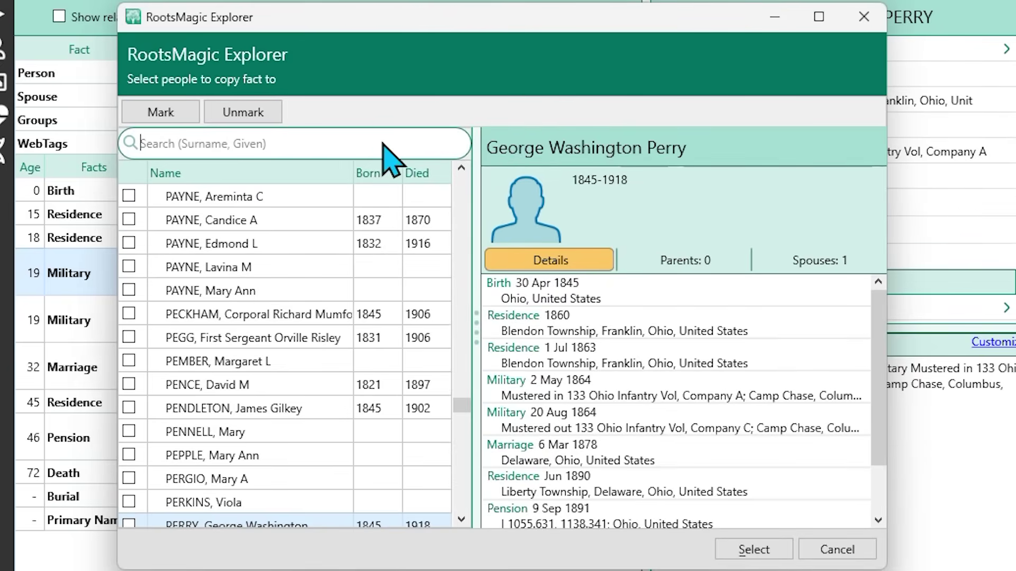
pyautogui.write('pe')
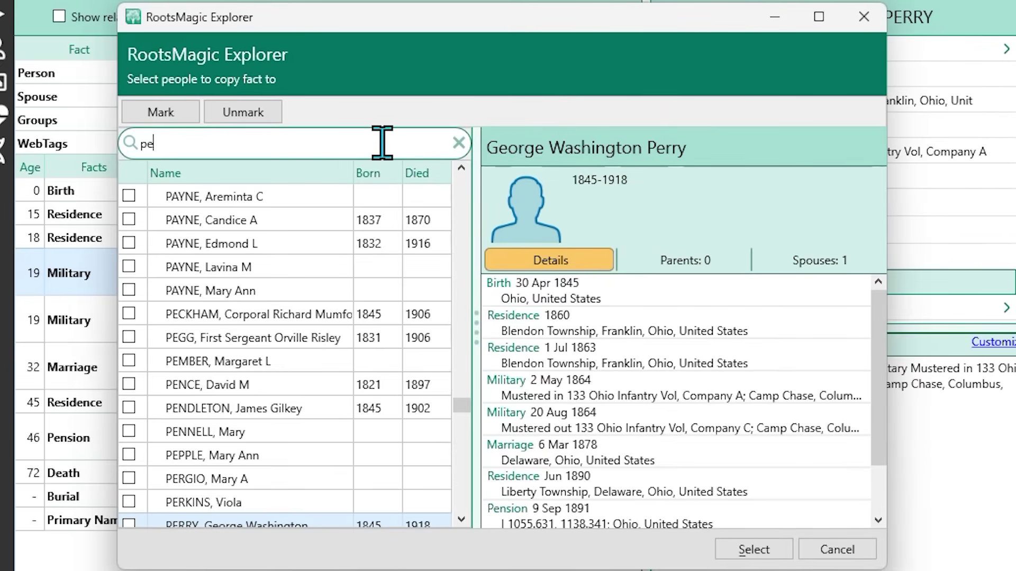
pyautogui.scroll(-6, 443, 329)
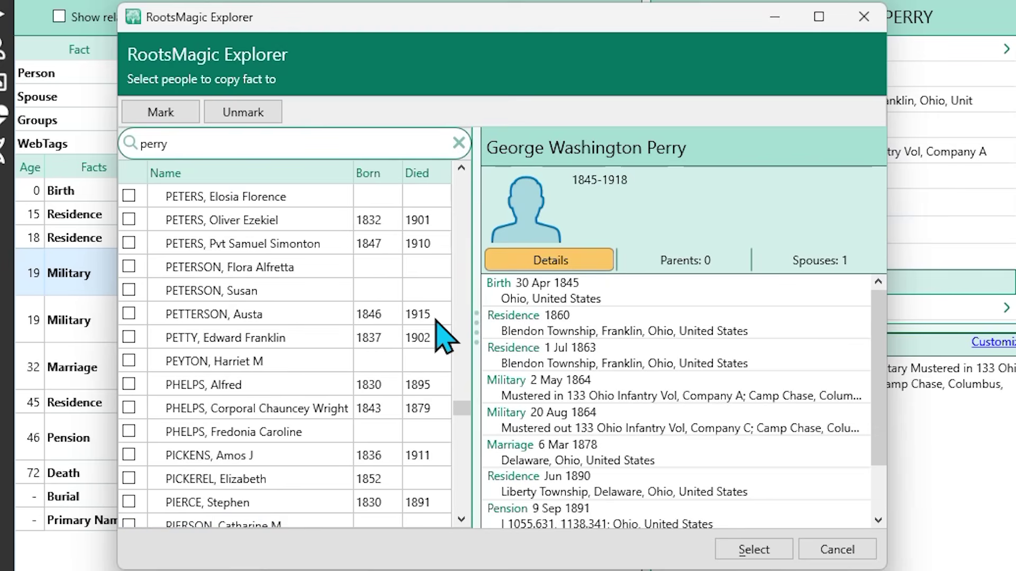
pyautogui.scroll(1, 290, 318)
pyautogui.click(129, 195)
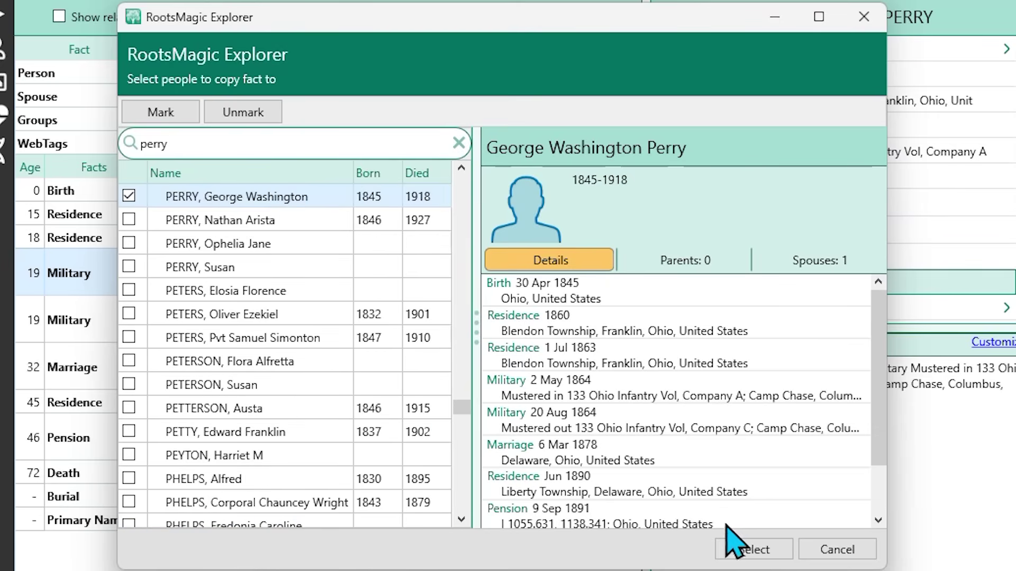
pyautogui.click(752, 549)
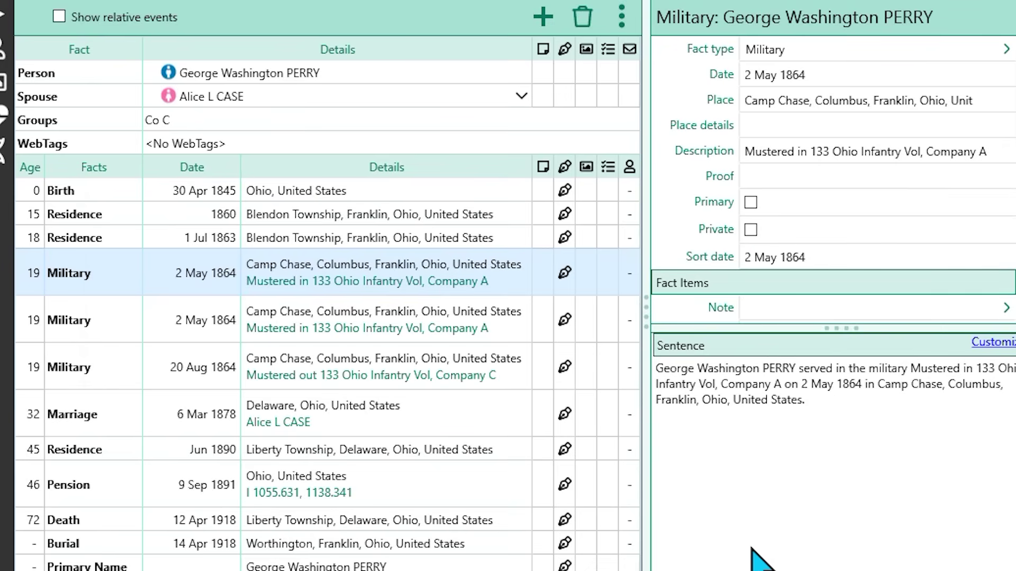
pyautogui.click(429, 324)
pyautogui.doubleClick(771, 152)
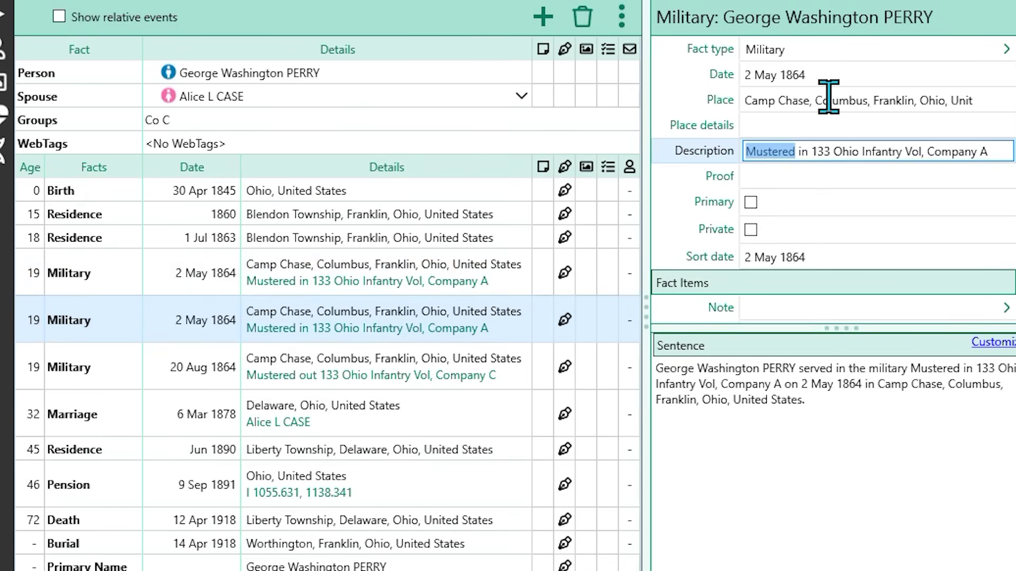
# Step: Change the duplicate fact's description to 'Transferred in 133 Ohio Infantry Vol, Company A'
pyautogui.write('R')
pyautogui.press('BackSpace')
pyautogui.write('Transferrd')
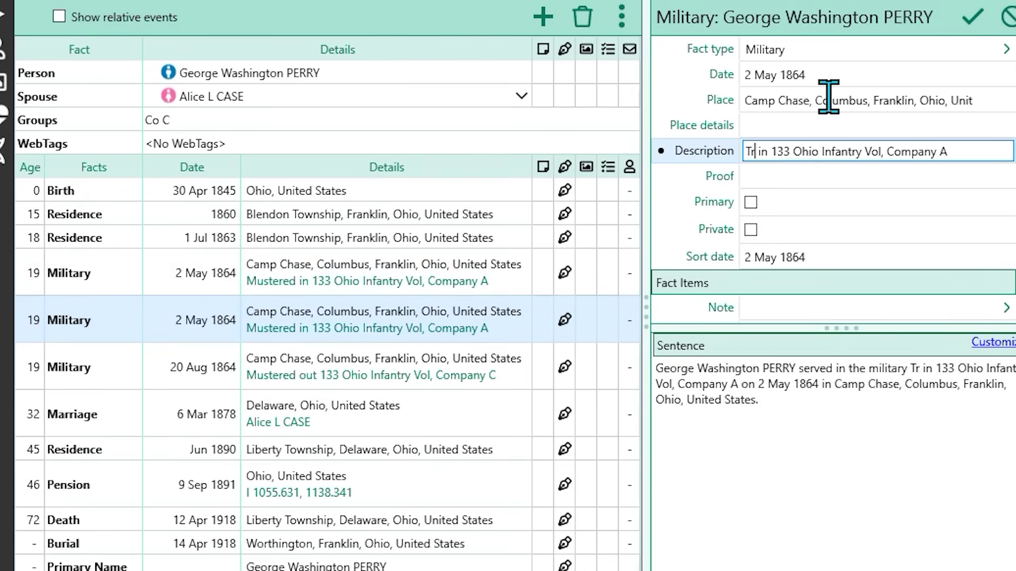
pyautogui.press('BackSpace')
pyautogui.write('ed')
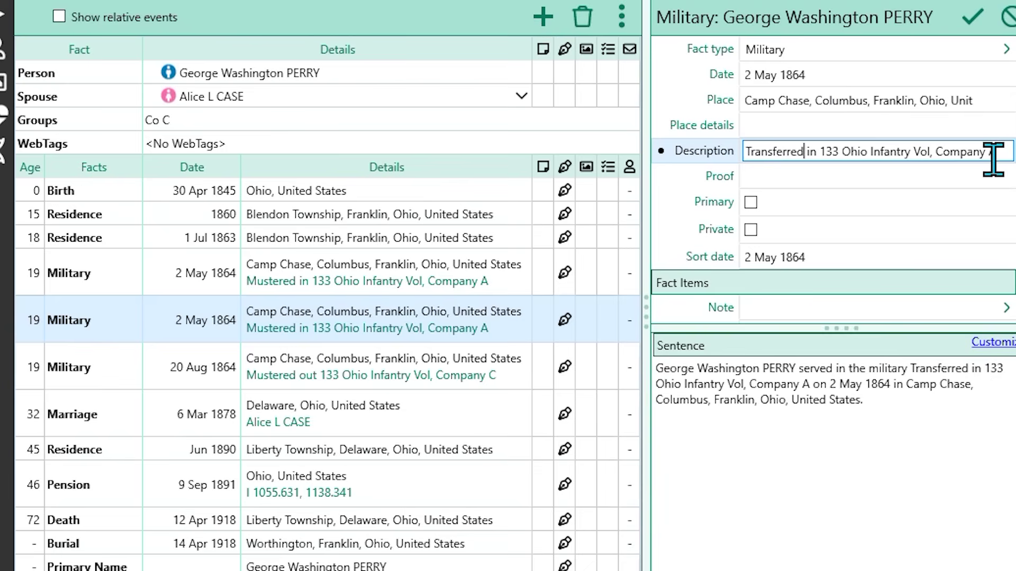
pyautogui.write(' to')
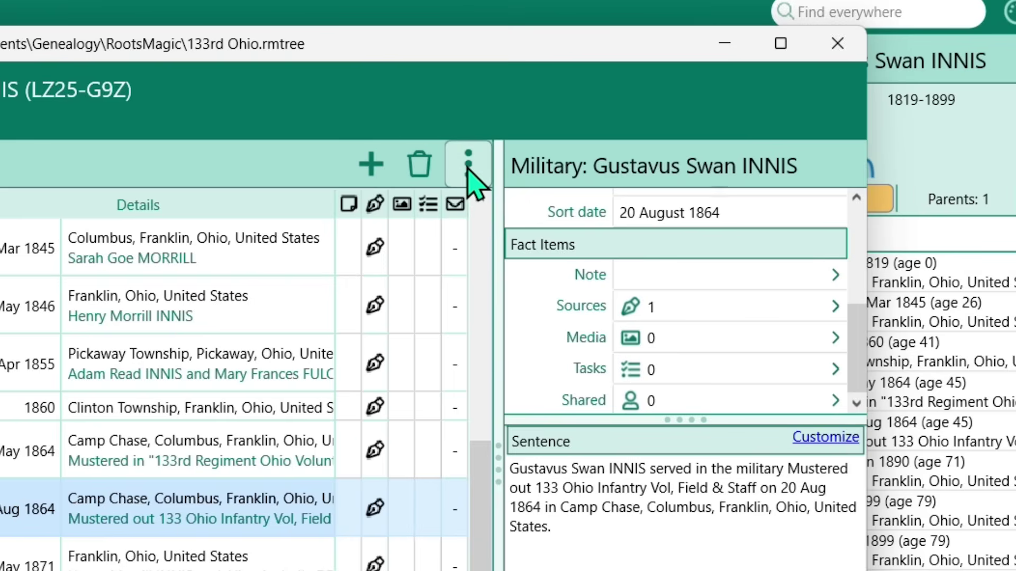
# Step: Start copying the 20 Aug 1864 mustered-out Military fact to other people
pyautogui.click(468, 168)
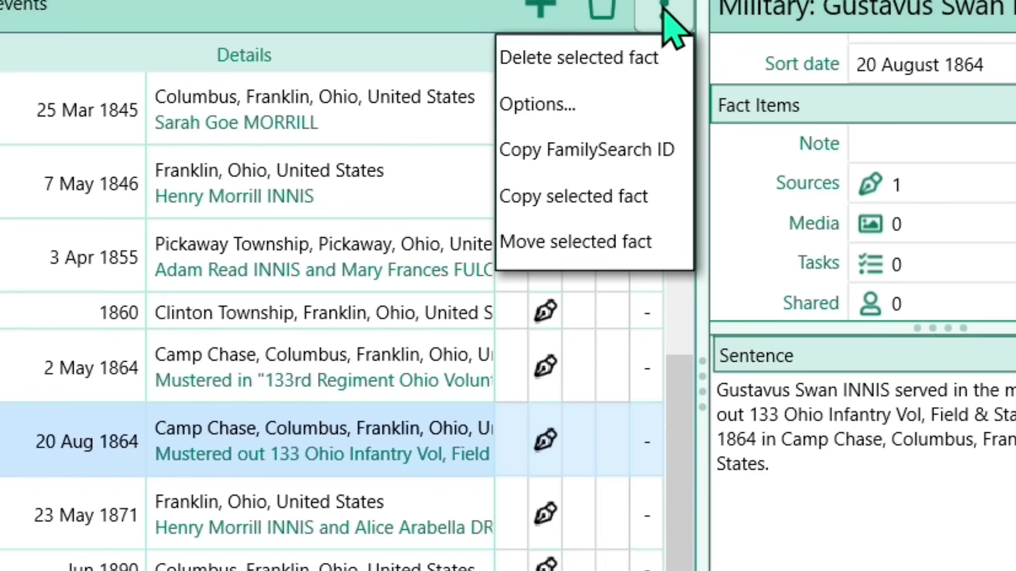
pyautogui.click(622, 196)
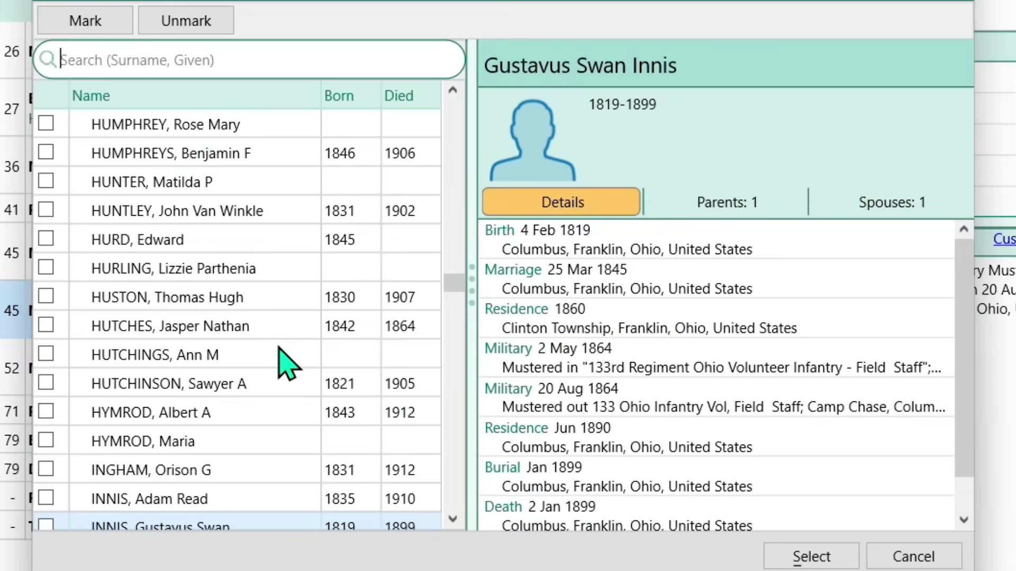
pyautogui.click(102, 16)
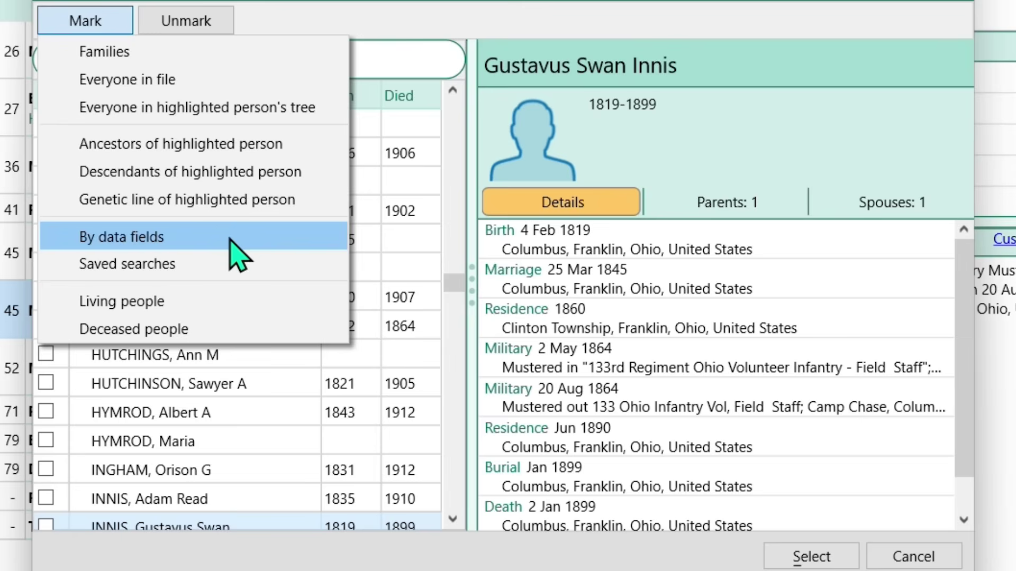
# Step: Mark by data field: Military description contains 'Field', yielding 13 marked people
pyautogui.click(230, 239)
pyautogui.click(224, 98)
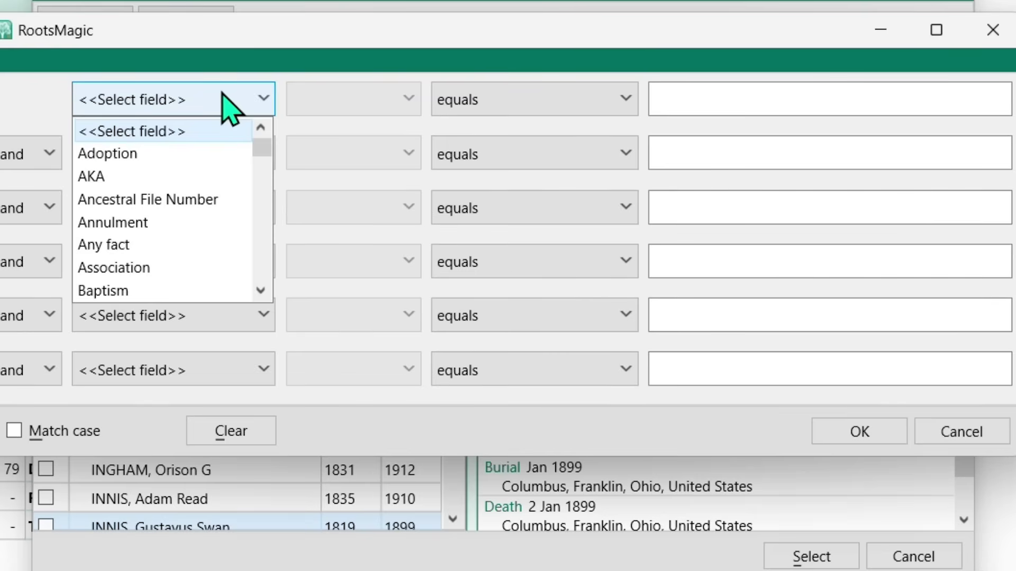
pyautogui.press('n')
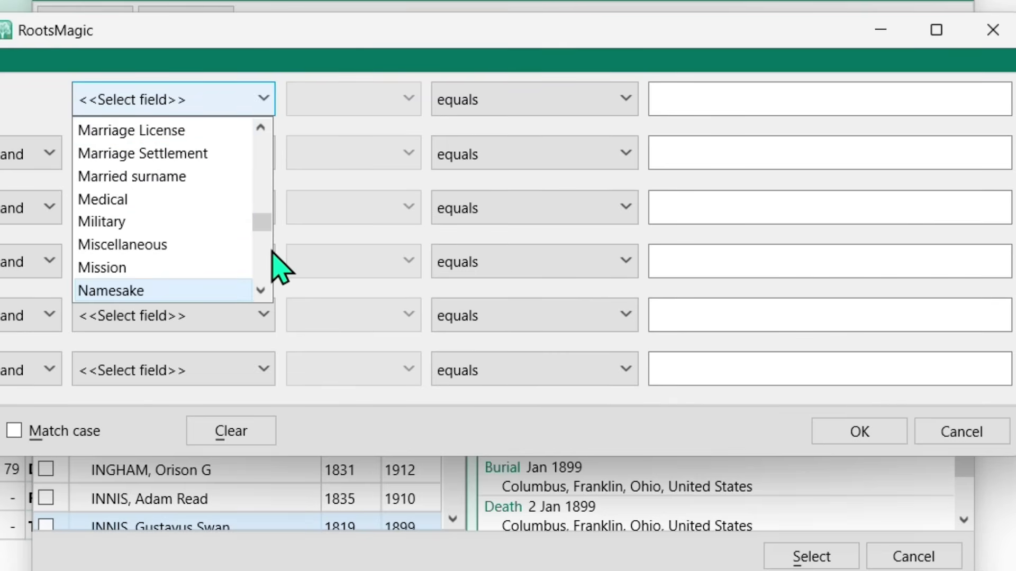
pyautogui.click(217, 224)
pyautogui.click(386, 104)
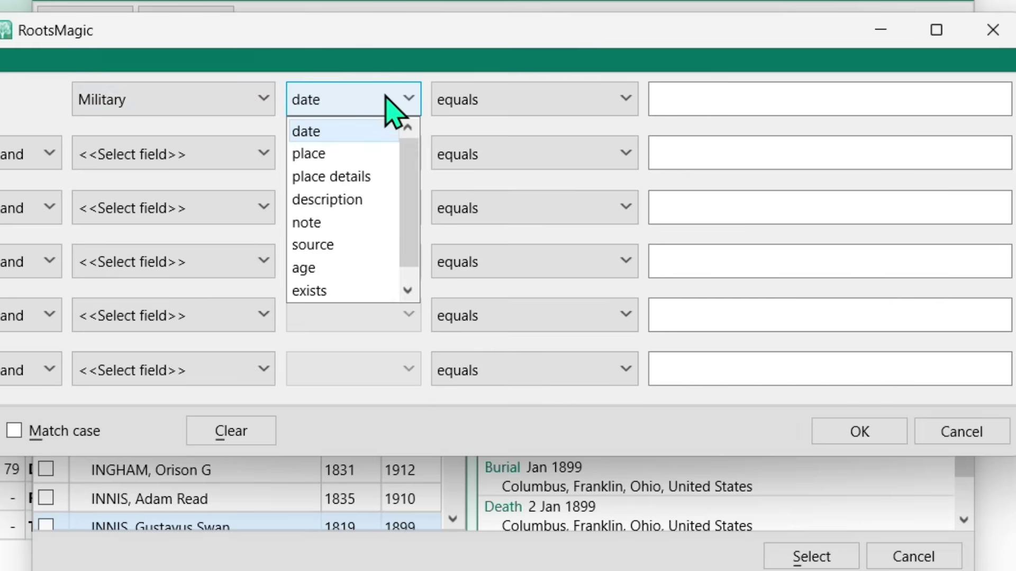
pyautogui.click(377, 206)
pyautogui.click(545, 103)
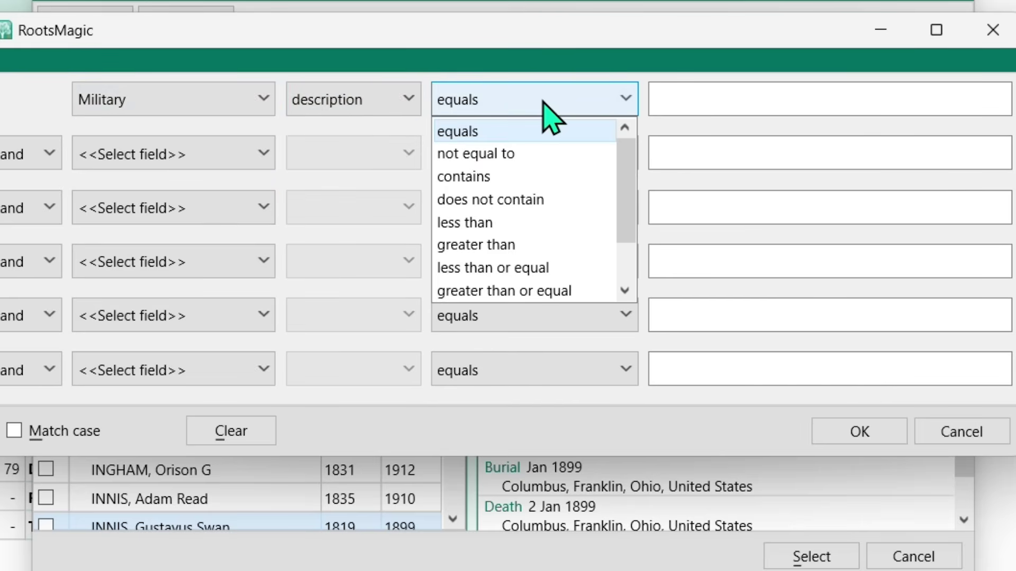
pyautogui.click(529, 177)
pyautogui.click(770, 108)
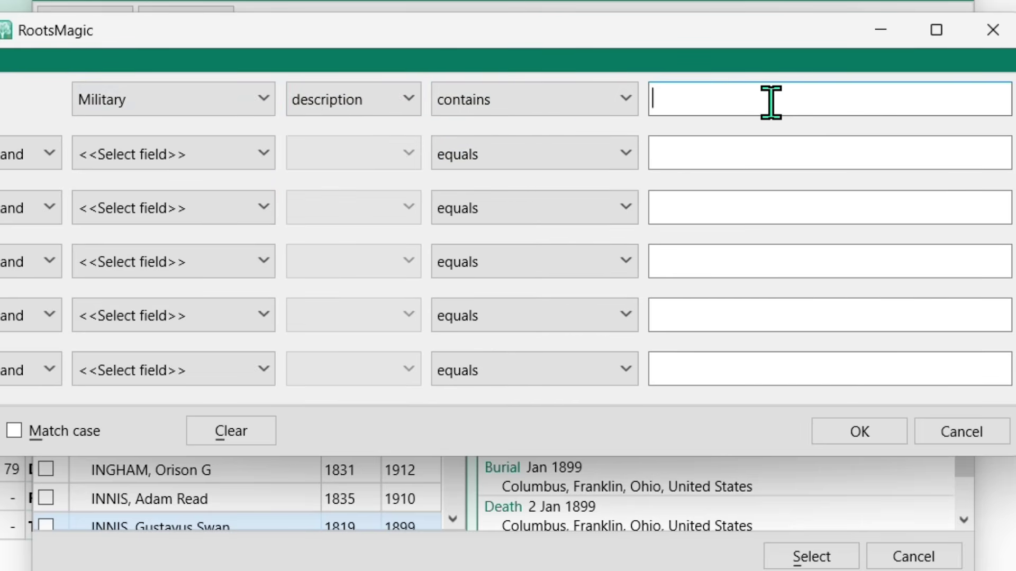
pyautogui.write('Field')
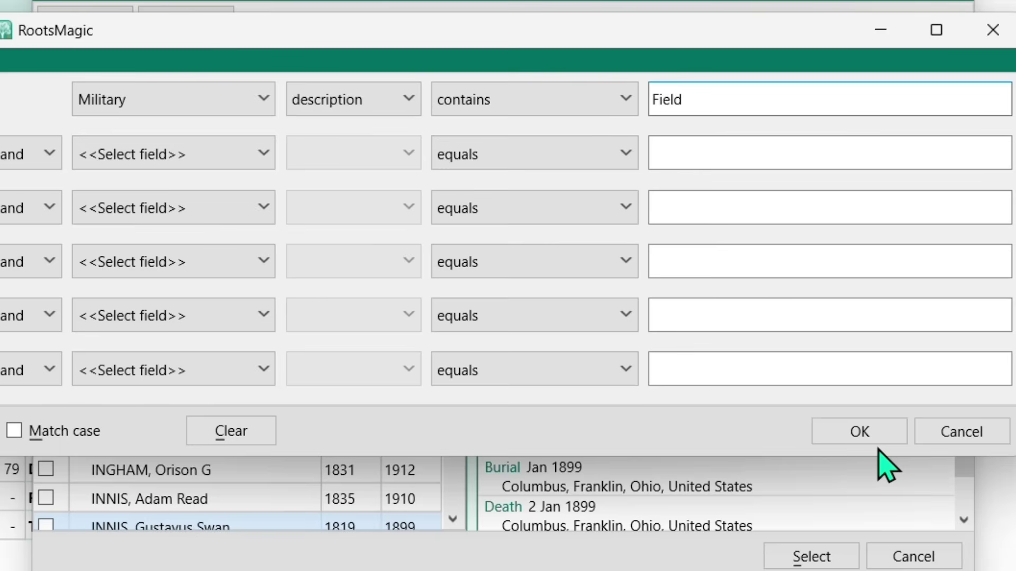
pyautogui.click(881, 440)
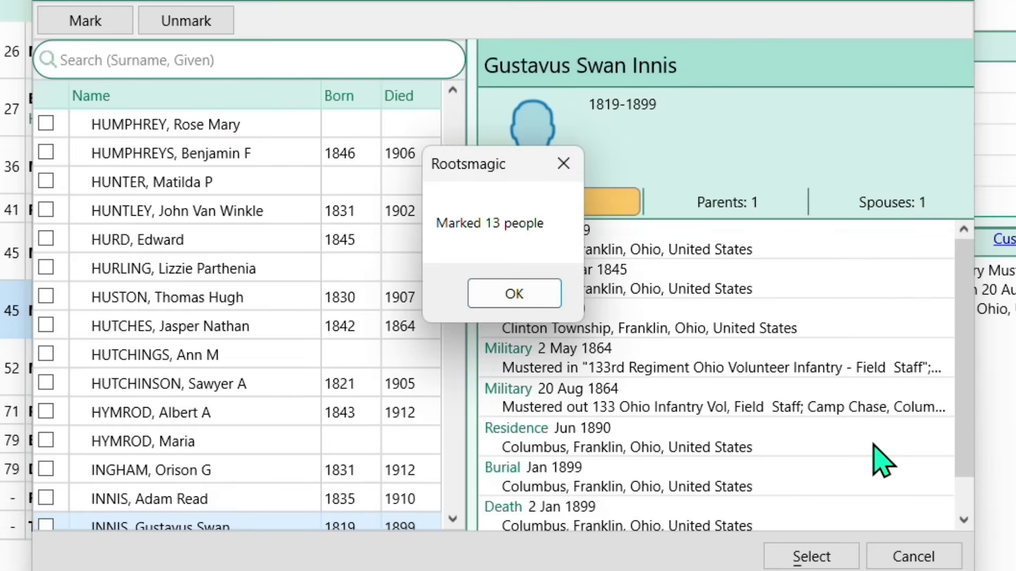
pyautogui.click(535, 295)
# Step: Scroll through the copy-to name list to verify the Field-matching people are ticked
pyautogui.moveTo(454, 286); pyautogui.dragTo(460, 285)
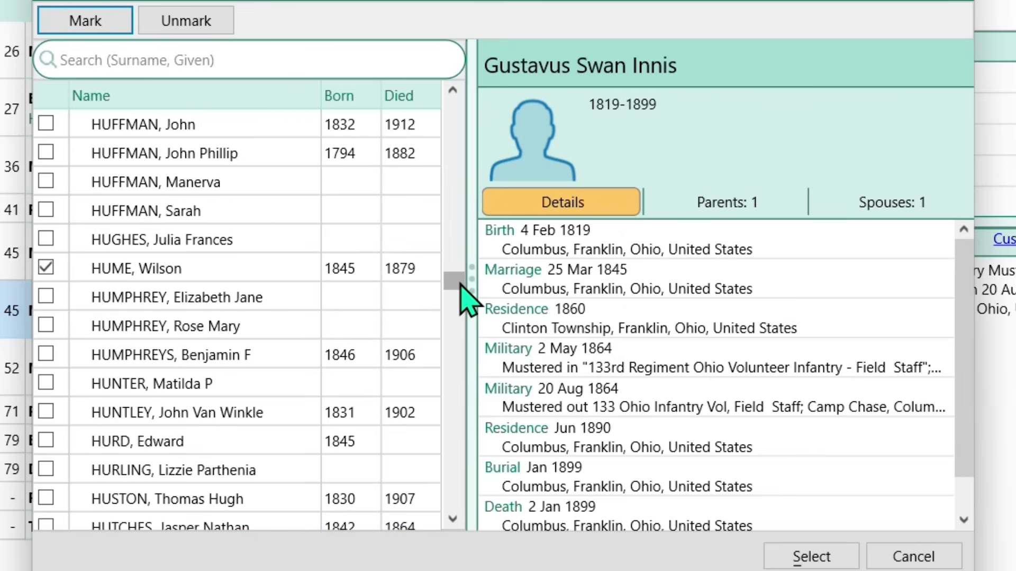
pyautogui.scroll(-1, 469, 492)
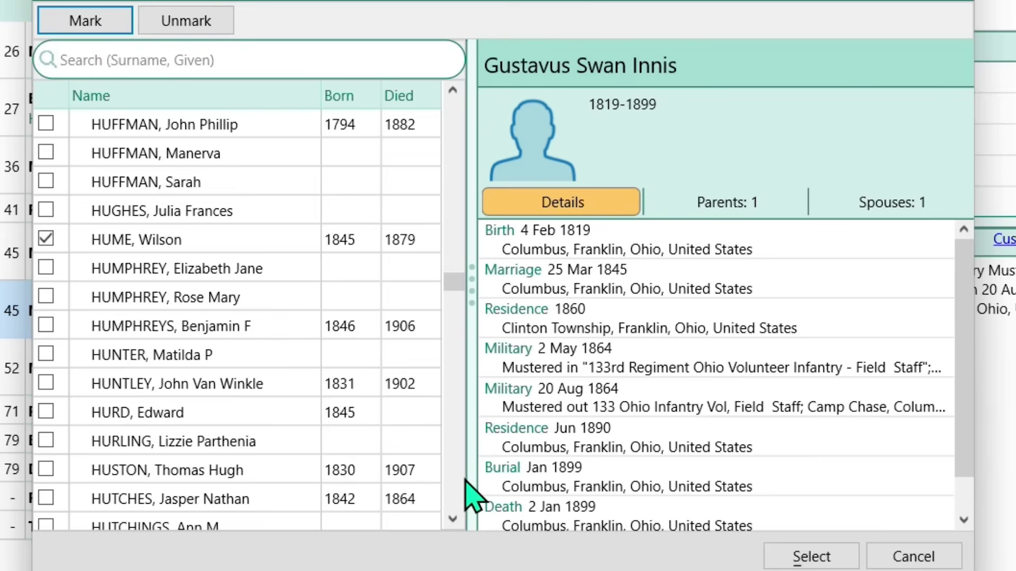
pyautogui.scroll(-1, 474, 498)
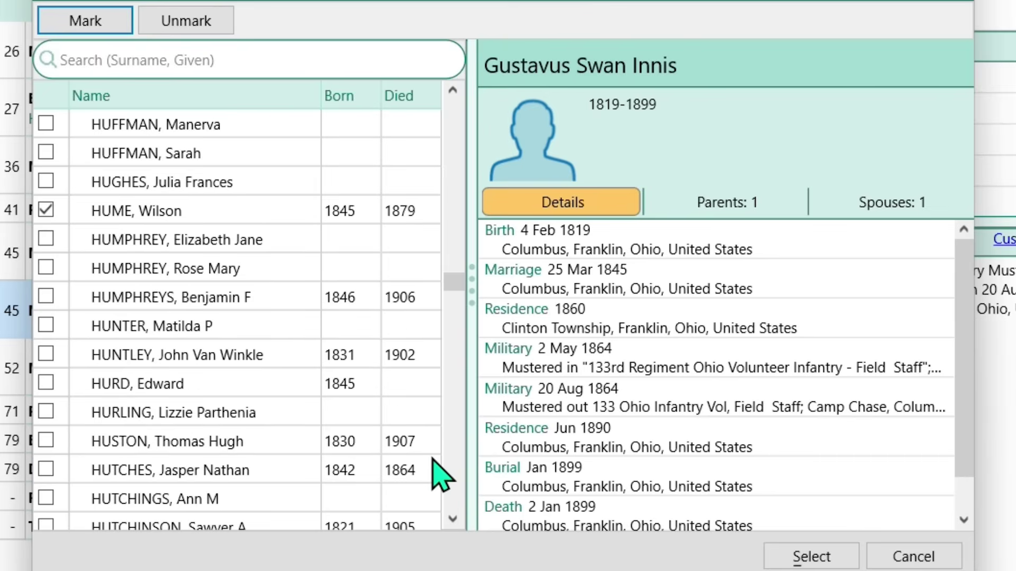
pyautogui.scroll(-7, 461, 500)
pyautogui.scroll(-1, 461, 500)
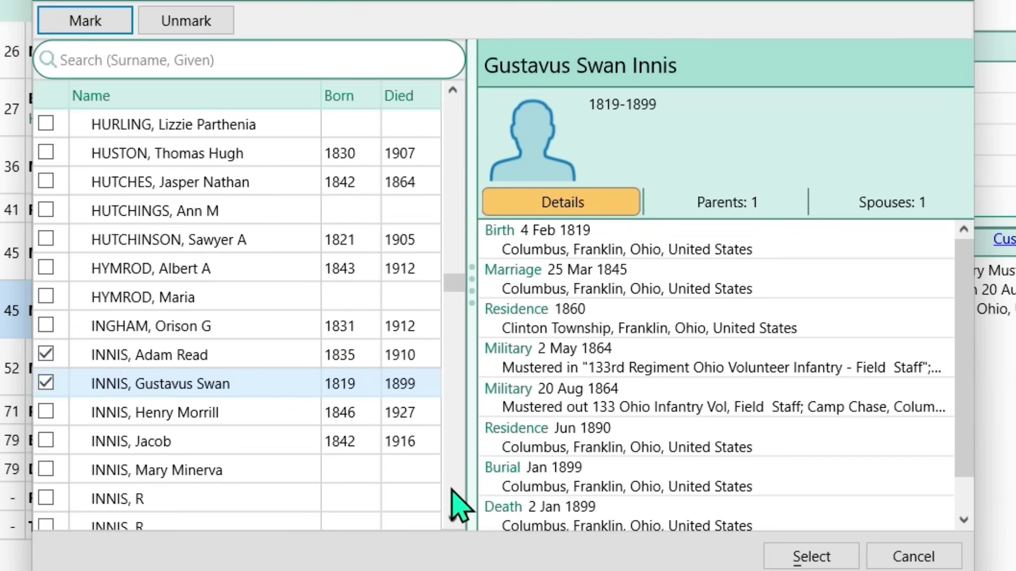
pyautogui.scroll(-1, 452, 488)
pyautogui.scroll(-10, 452, 489)
pyautogui.moveTo(454, 299); pyautogui.dragTo(464, 312)
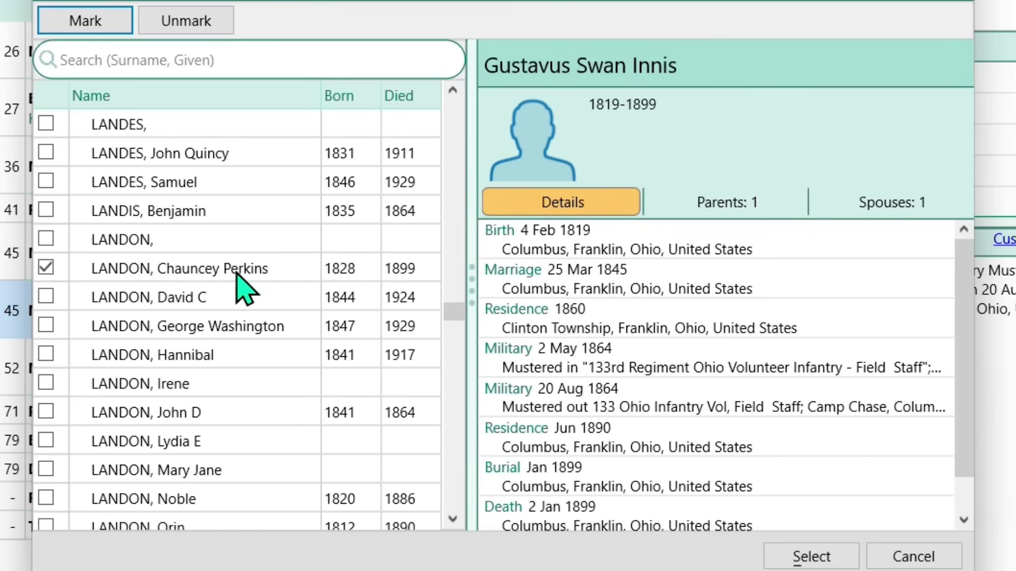
# Step: Confirm the selection so the 20 Aug 1864 mustered-out fact is copied to all 13 marked people
pyautogui.click(828, 562)
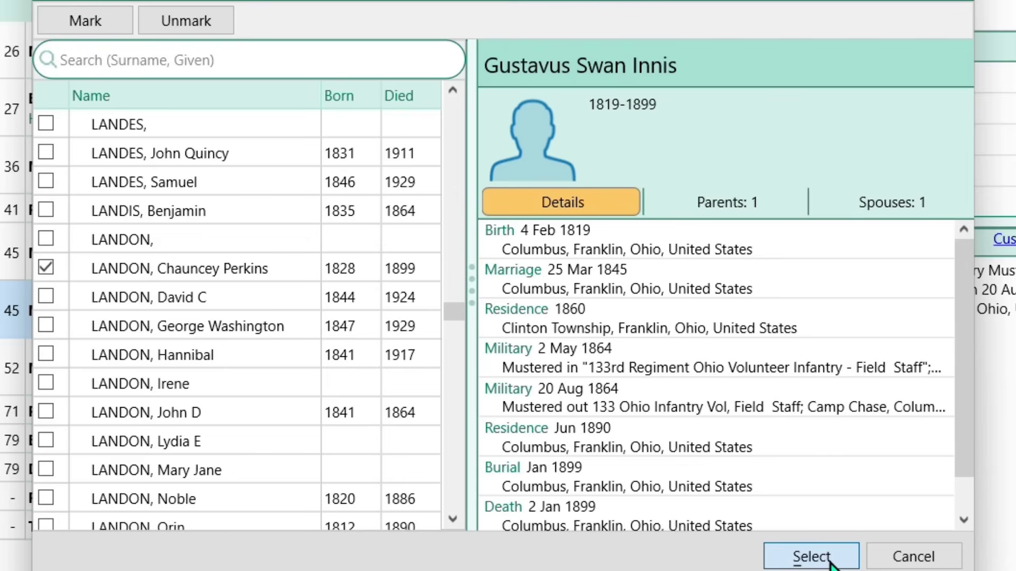
pyautogui.click(829, 563)
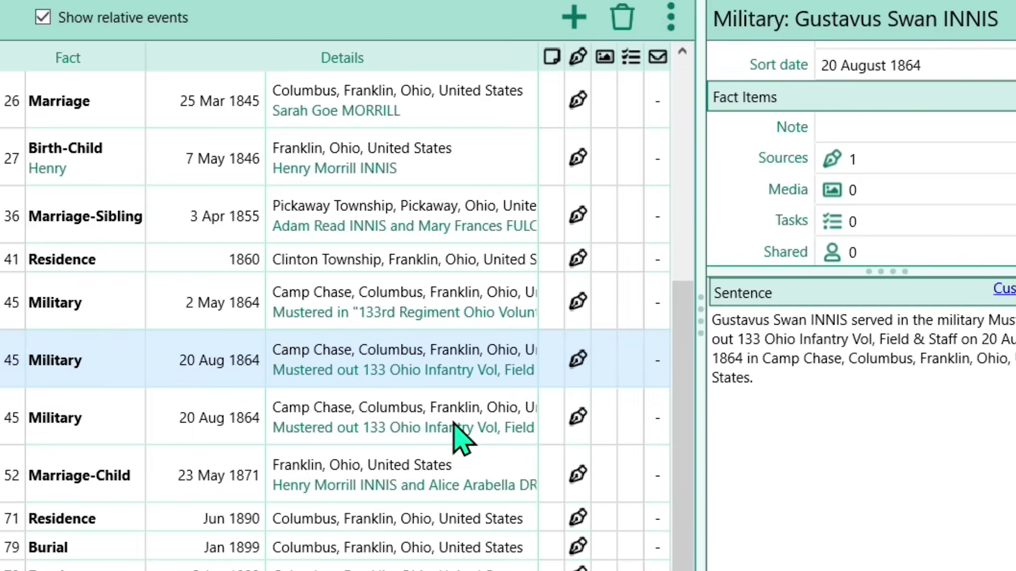
# Step: Delete the officer's duplicate 20 Aug 1864 Military fact, then open the marked sergeant-major's record
pyautogui.click(455, 367)
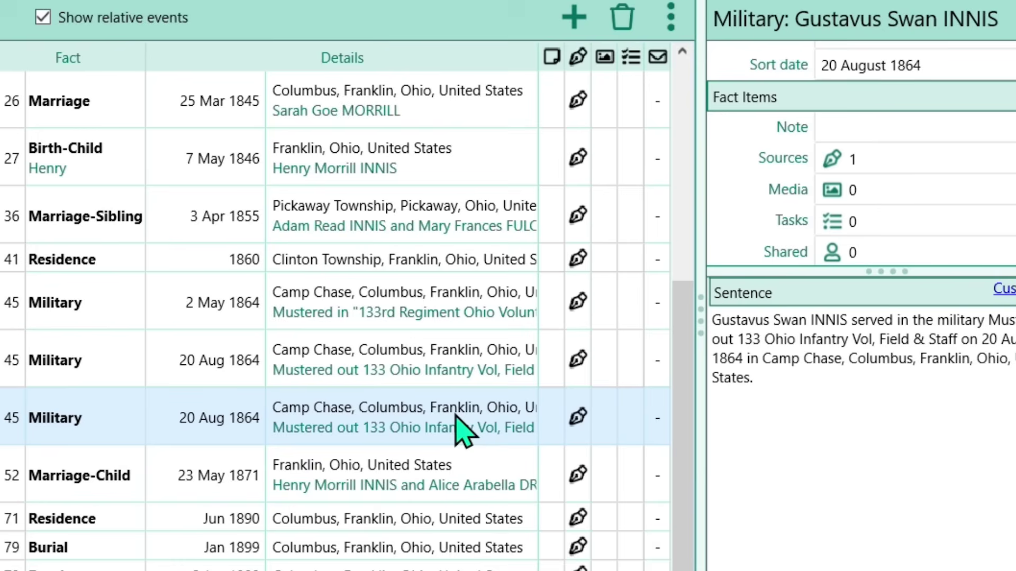
pyautogui.click(622, 21)
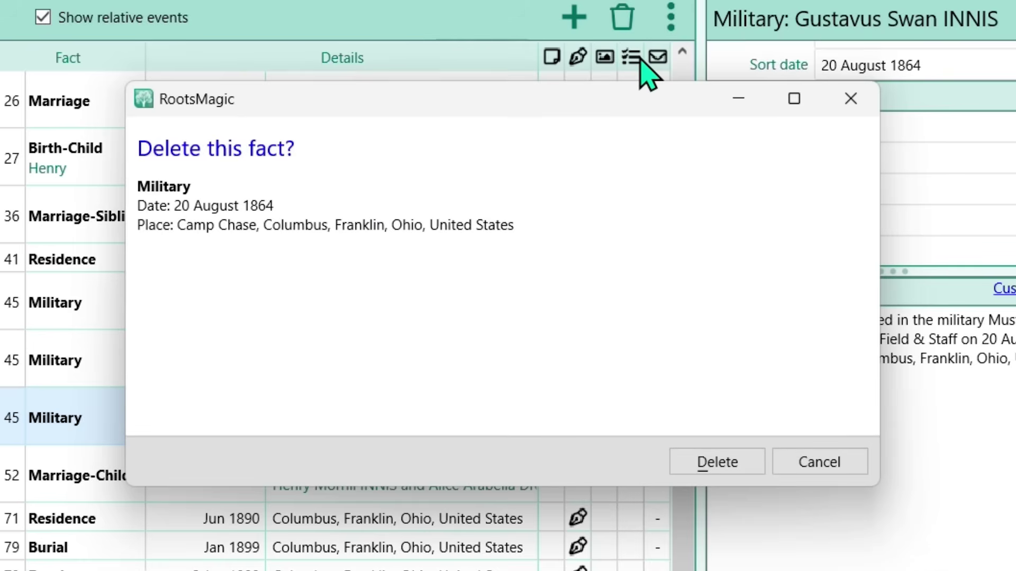
pyautogui.click(738, 464)
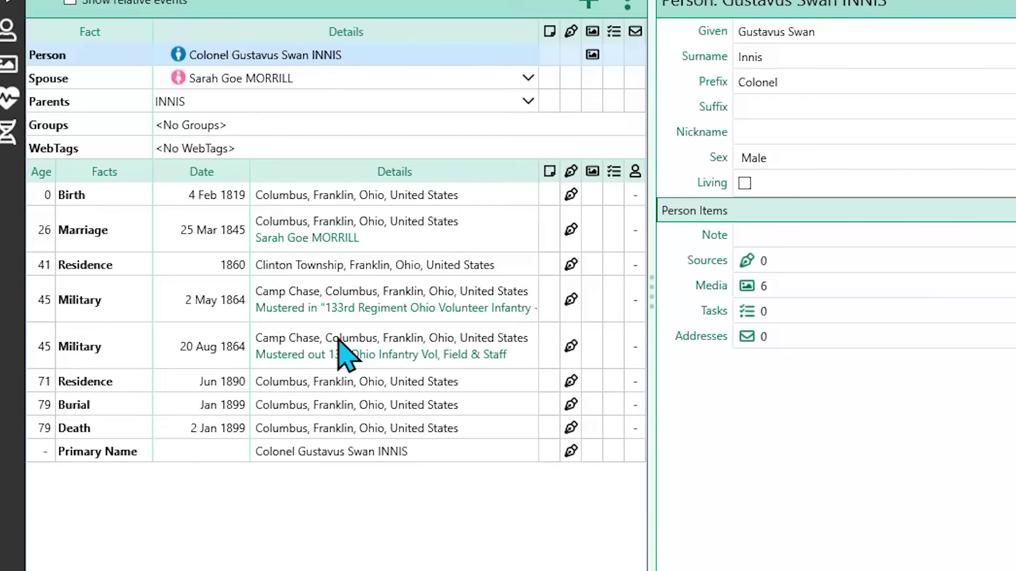
pyautogui.click(347, 354)
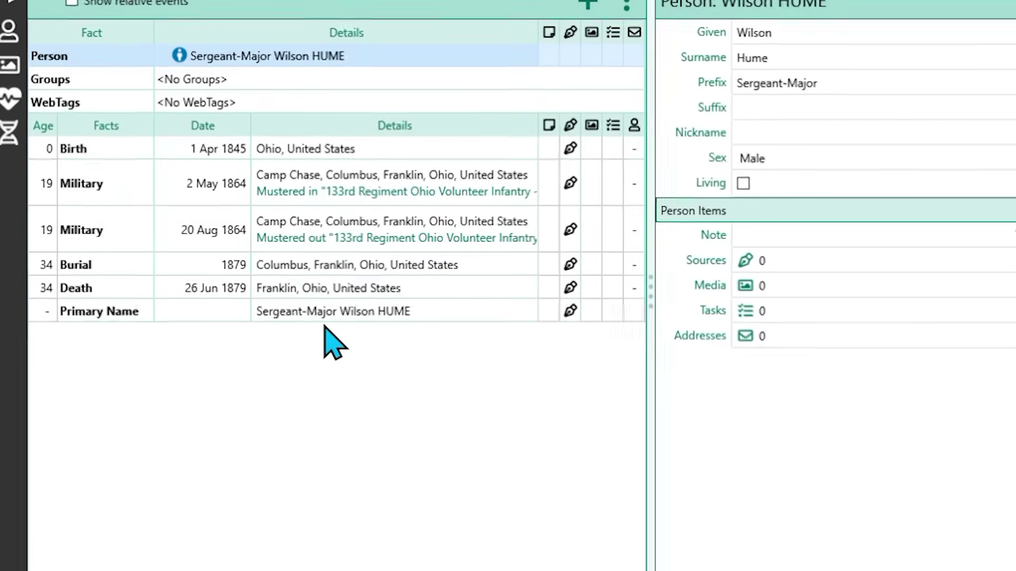
# Step: Redate the sergeant-major's copied mustered-out Military fact from 20 Aug to 25 Aug 1864 and save
pyautogui.click(212, 258)
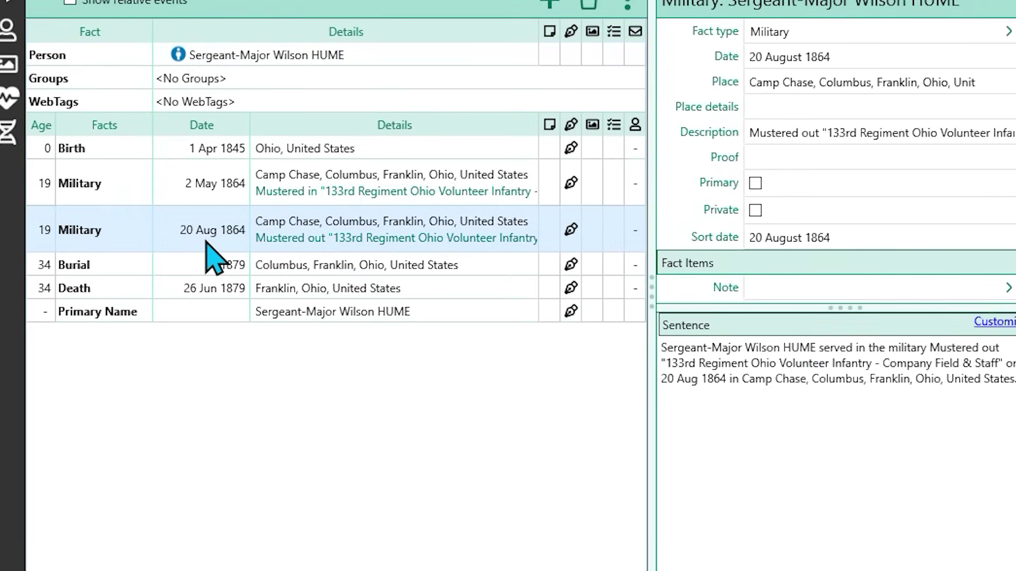
pyautogui.doubleClick(756, 57)
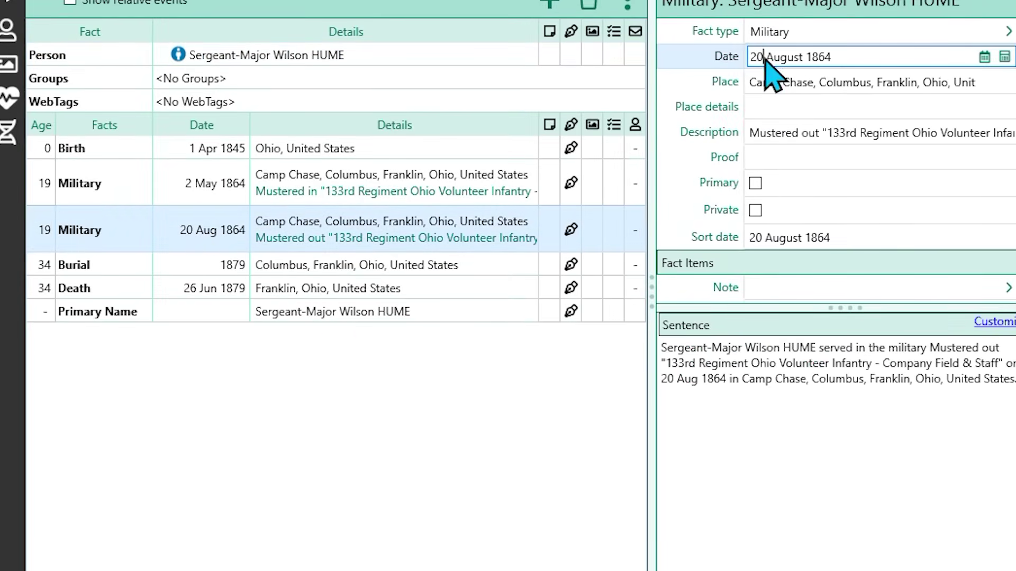
pyautogui.write('2')
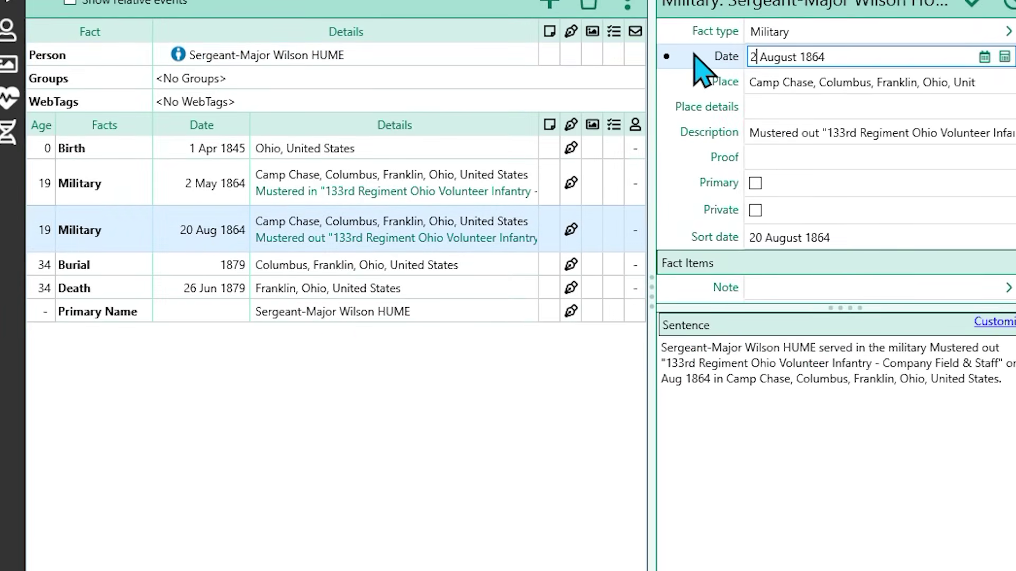
pyautogui.write('5')
pyautogui.click(789, 106)
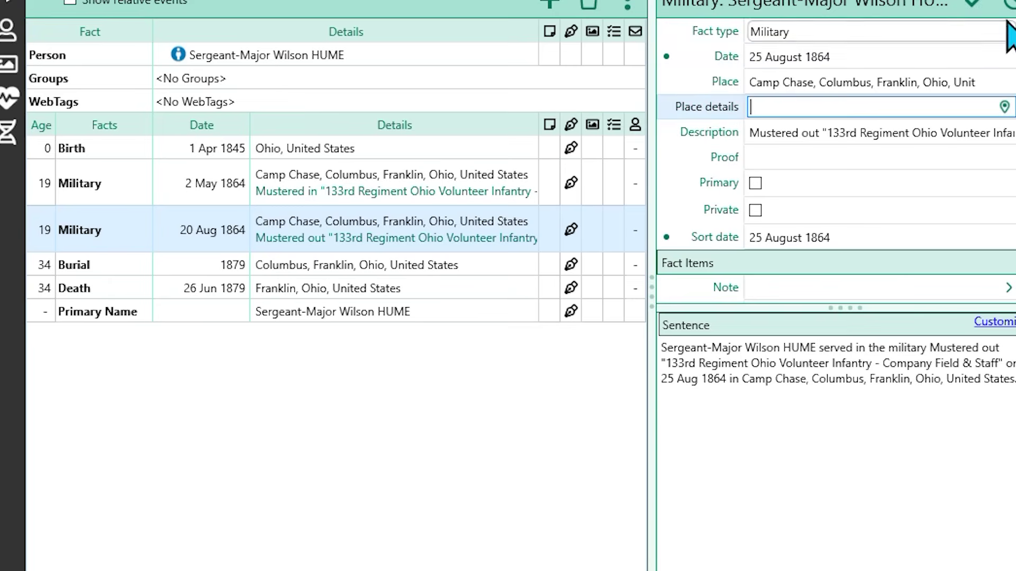
pyautogui.click(978, 4)
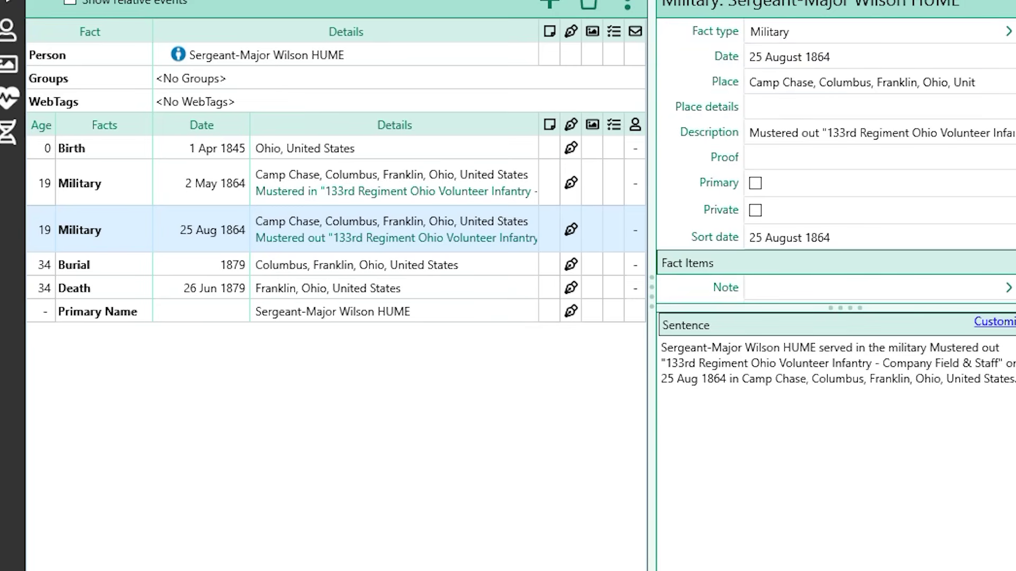